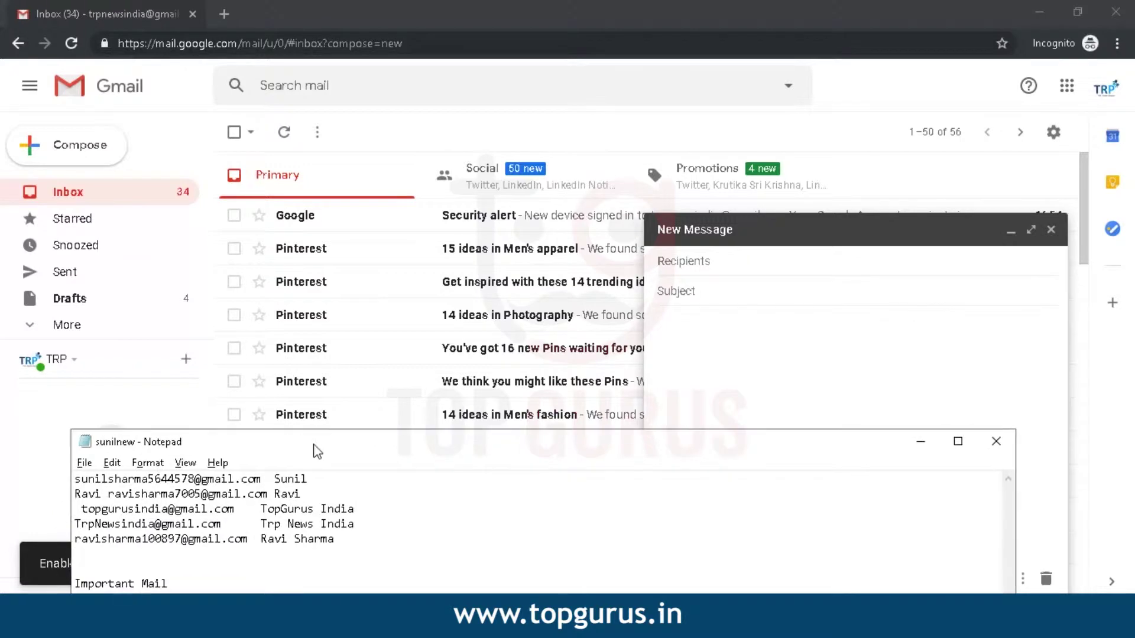
Step: Shrink and reposition the sunilnew Notepad window so that it leaves the new message's body uncovered
{"action": "left_click_drag", "start_coordinate": [316, 448], "coordinate": [540, 112]}
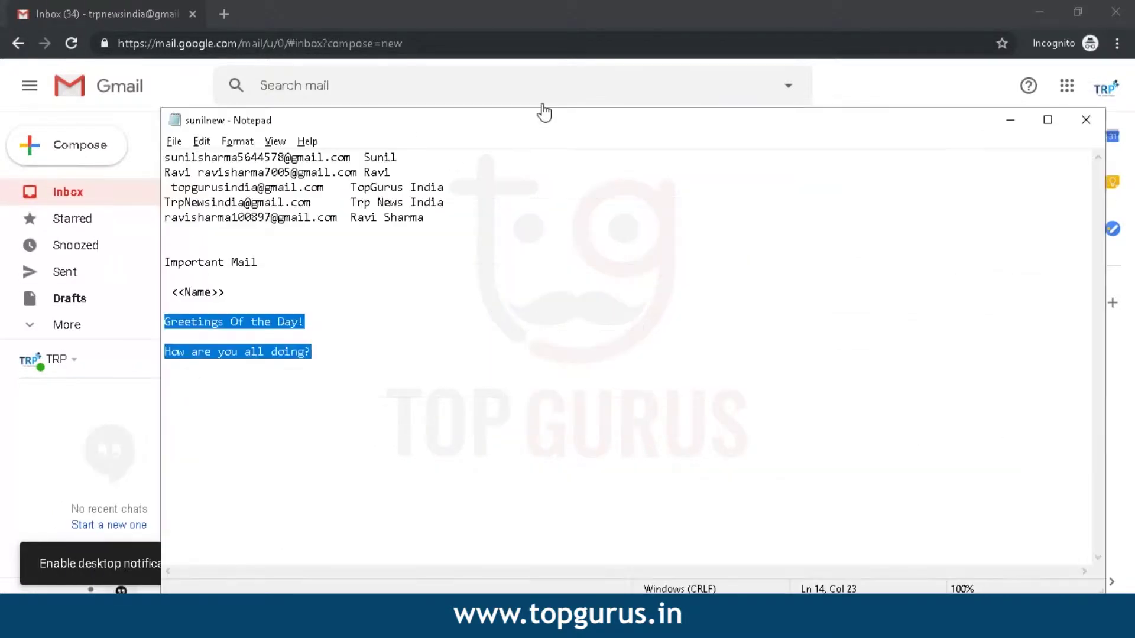
{"action": "left_click", "coordinate": [1046, 119]}
{"action": "left_click", "coordinate": [1077, 10]}
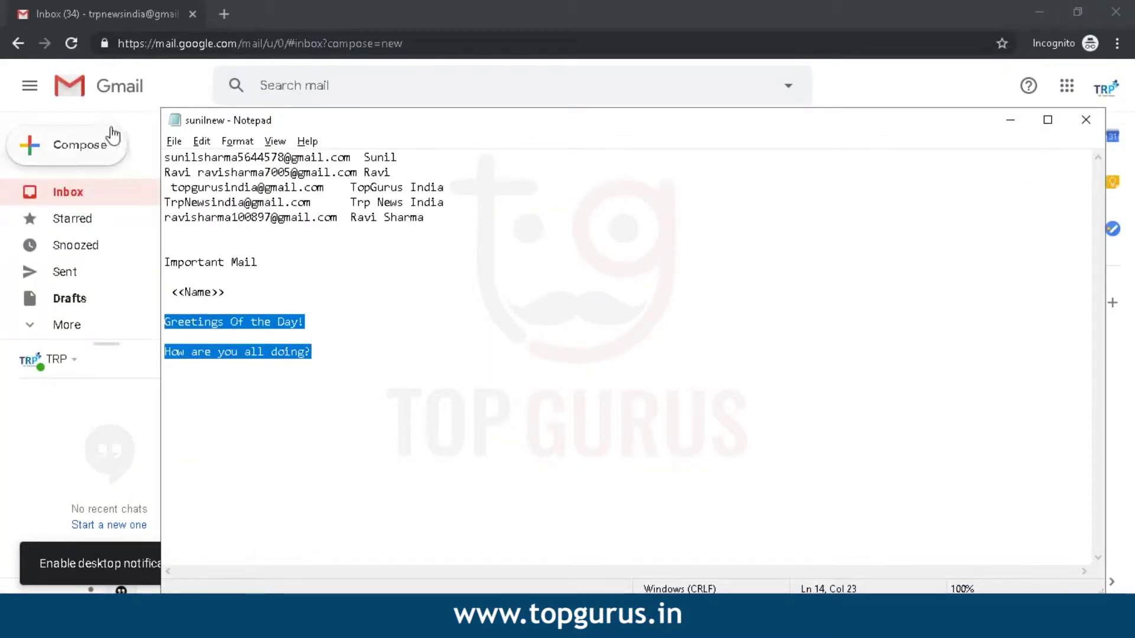
{"action": "left_click_drag", "start_coordinate": [160, 106], "coordinate": [413, 409]}
{"action": "left_click_drag", "start_coordinate": [650, 473], "coordinate": [536, 457]}
{"action": "left_click", "coordinate": [824, 526]}
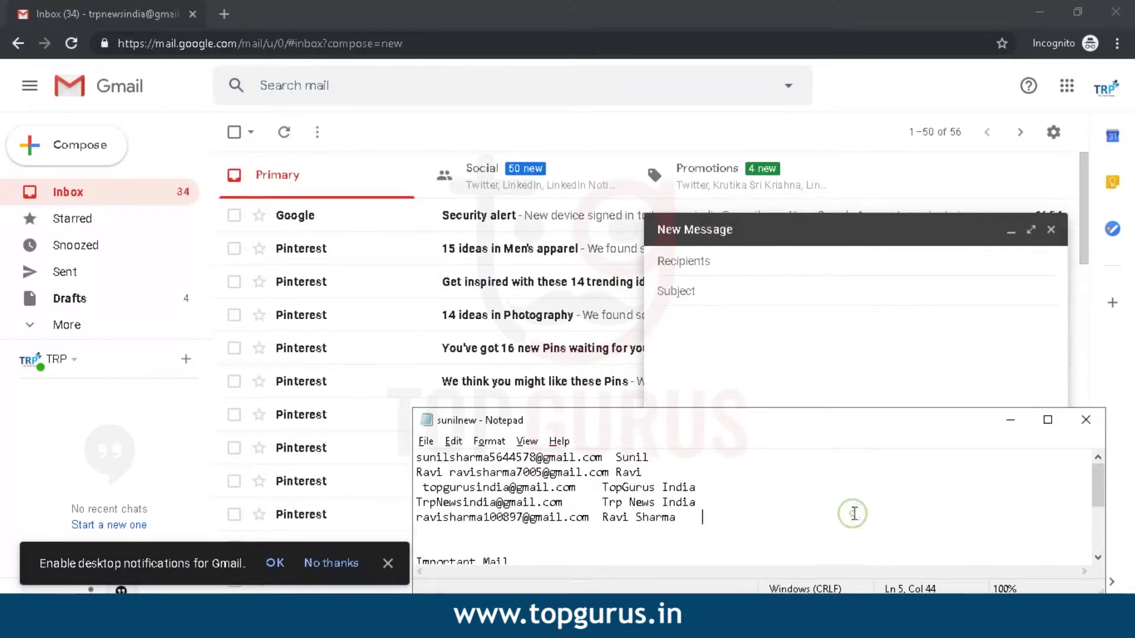
{"action": "left_click_drag", "start_coordinate": [774, 420], "coordinate": [477, 72]}
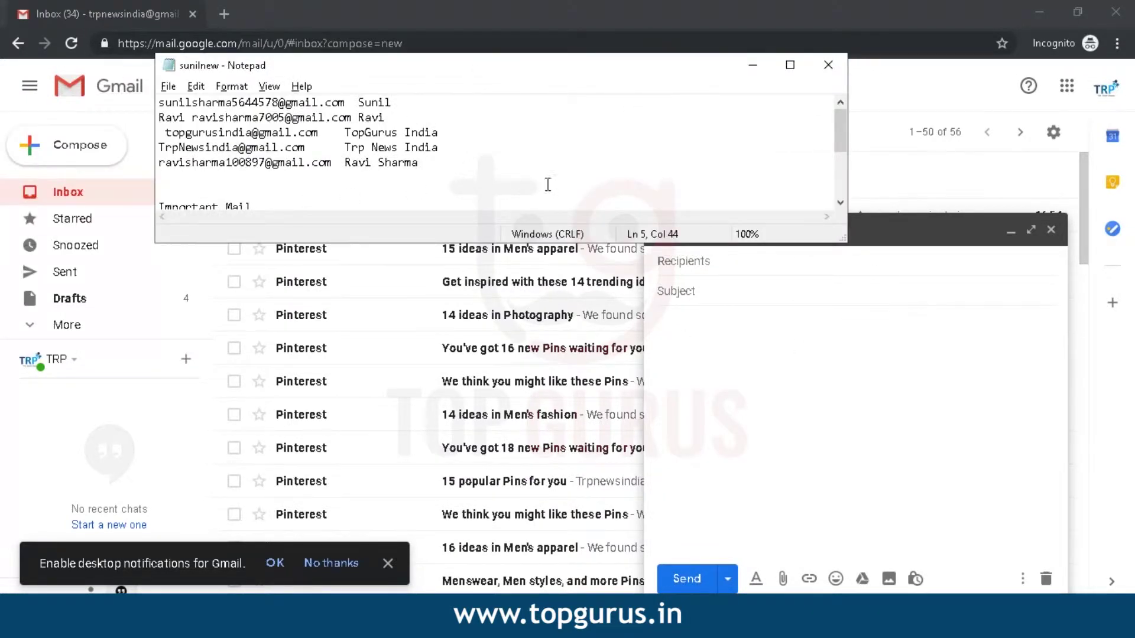
Step: Copy the "Greetings Of the Day!" and "How are you all doing?" lines from the Notepad file into the new message's body
{"action": "scroll", "coordinate": [548, 184], "scroll_direction": "down", "scroll_amount": 2}
{"action": "left_click_drag", "start_coordinate": [313, 192], "coordinate": [152, 146]}
{"action": "key", "text": "ctrl+c"}
{"action": "left_click", "coordinate": [655, 369]}
{"action": "key", "text": "ctrl+v"}
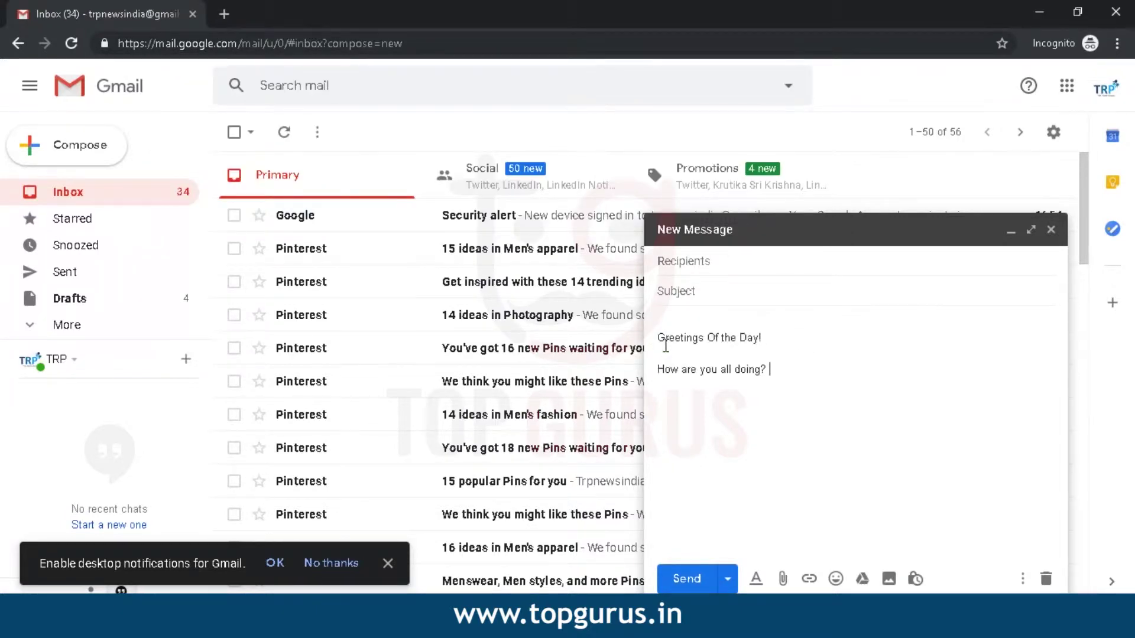
Step: Add blank space above the greeting in the message body and set the subject to "IMPORTANT MAIL"
{"action": "left_click", "coordinate": [666, 346]}
{"action": "key", "text": "Return"}
{"action": "left_click", "coordinate": [690, 290]}
{"action": "type", "text": "IMPORTANT MAIL"}
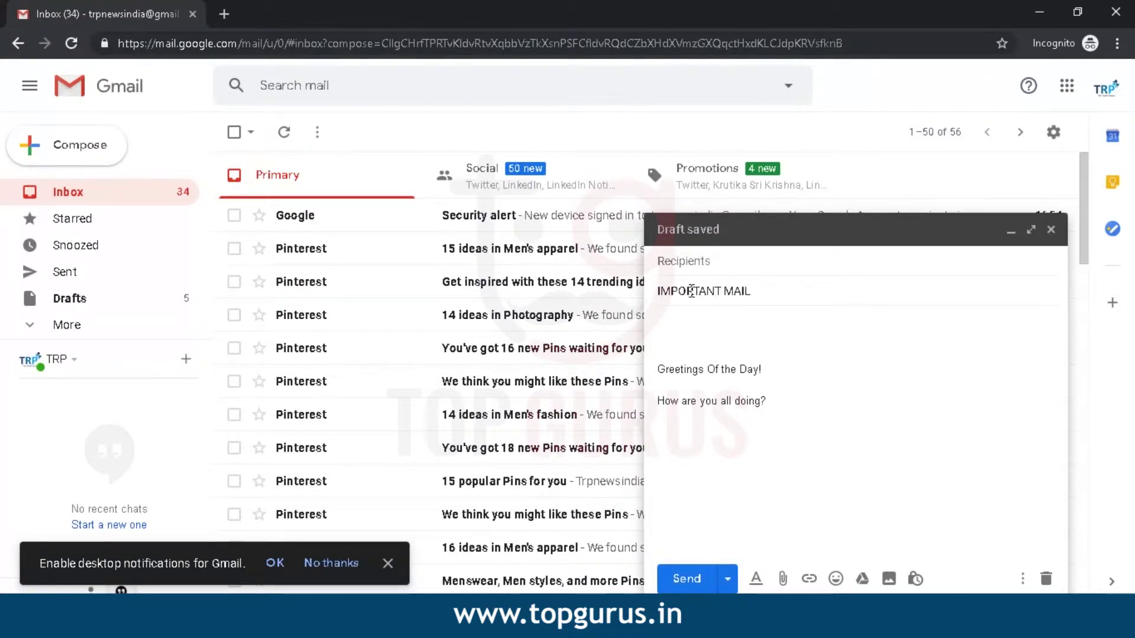
{"action": "left_click", "coordinate": [685, 258]}
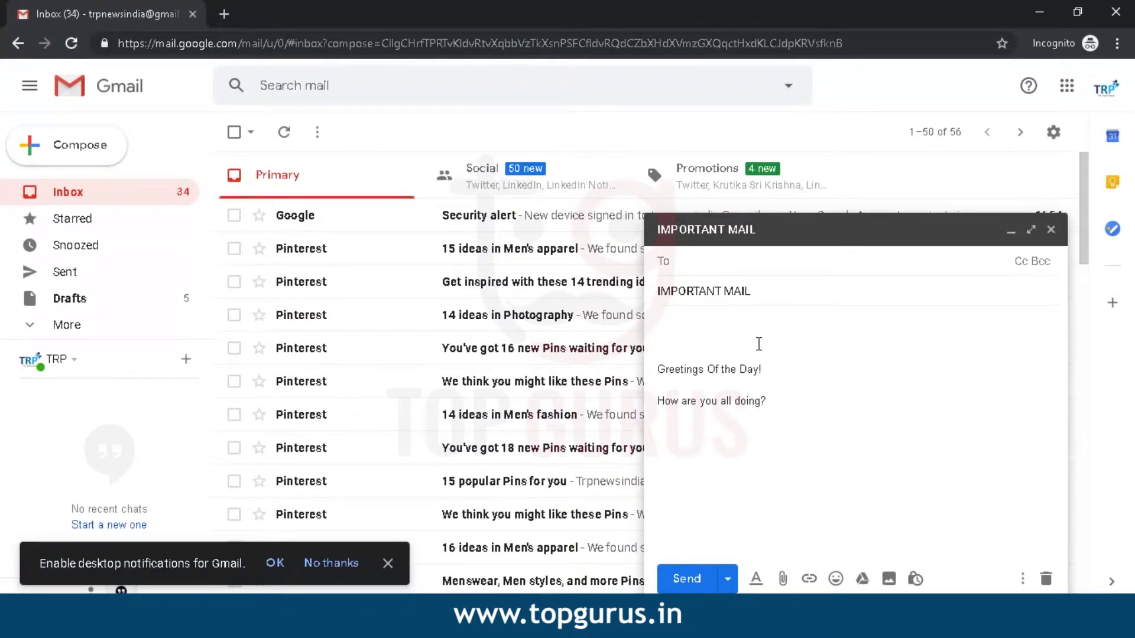
Step: Insert the placeholder <<Name>> on the first line of the message body, above the greeting
{"action": "left_click", "coordinate": [702, 326]}
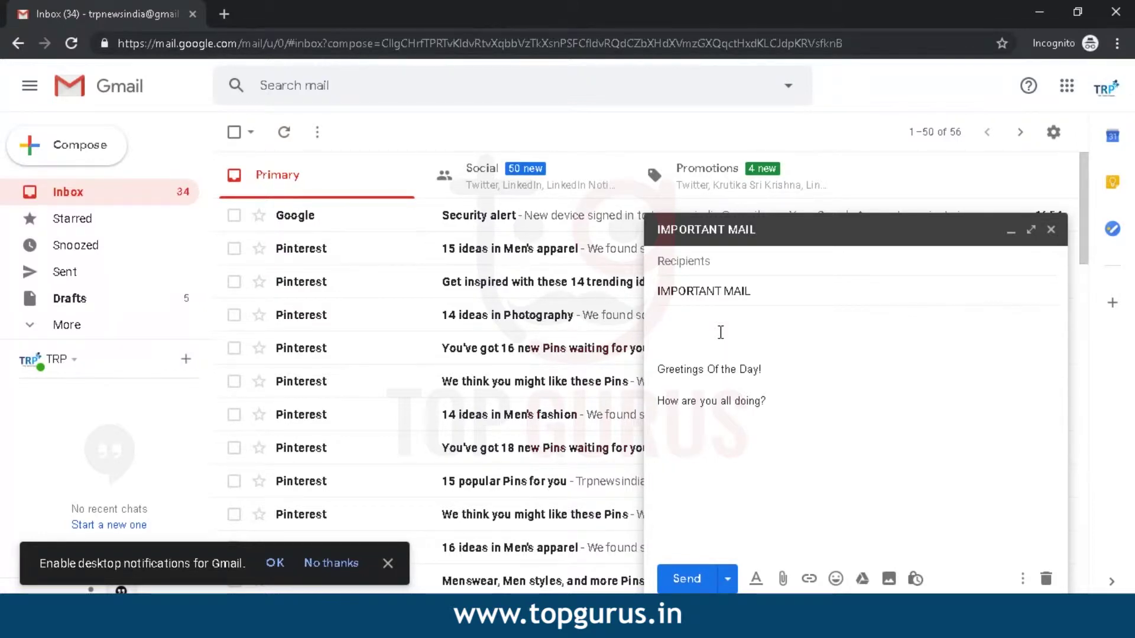
{"action": "type", "text": "<<Name"}
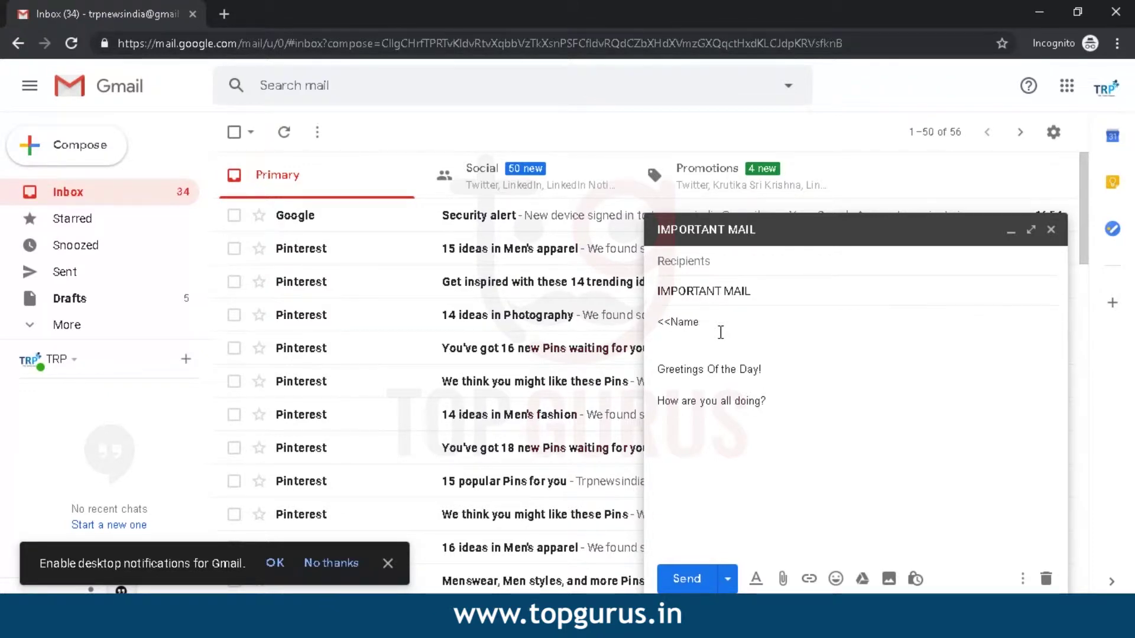
{"action": "type", "text": ">>"}
Step: Close the message so it is kept as a draft, and open the Drafts folder to check it
{"action": "left_click", "coordinate": [816, 228]}
{"action": "left_click", "coordinate": [940, 588]}
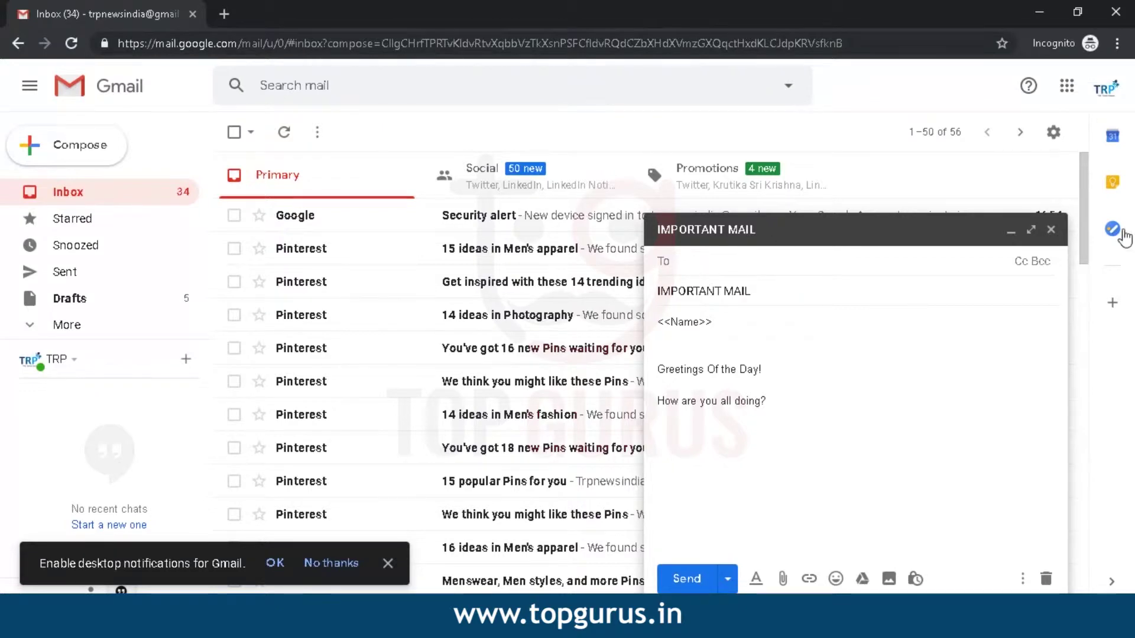
{"action": "left_click", "coordinate": [1048, 229]}
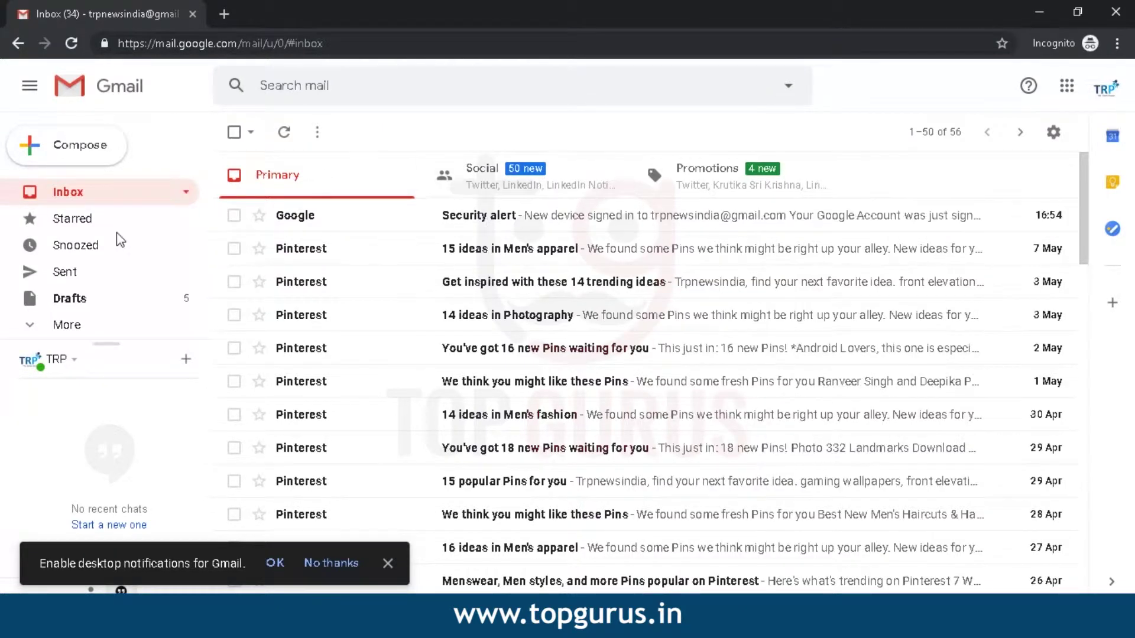
{"action": "left_click", "coordinate": [139, 296]}
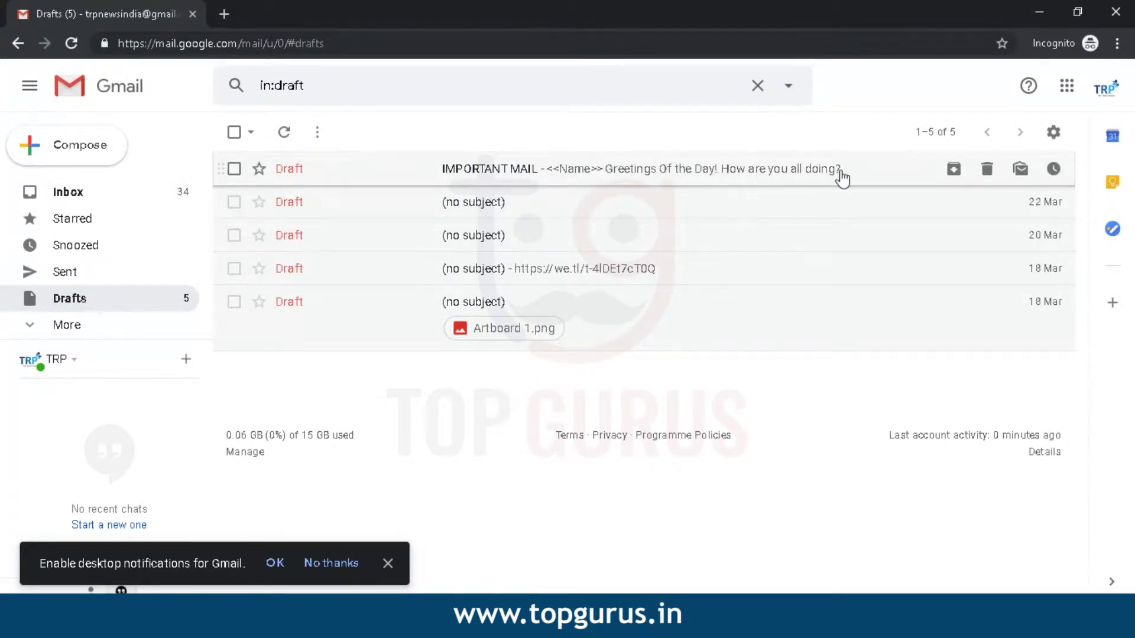
Step: Search the web for "google docs" in a new browser tab and open the Google Docs product page
{"action": "left_click", "coordinate": [224, 14]}
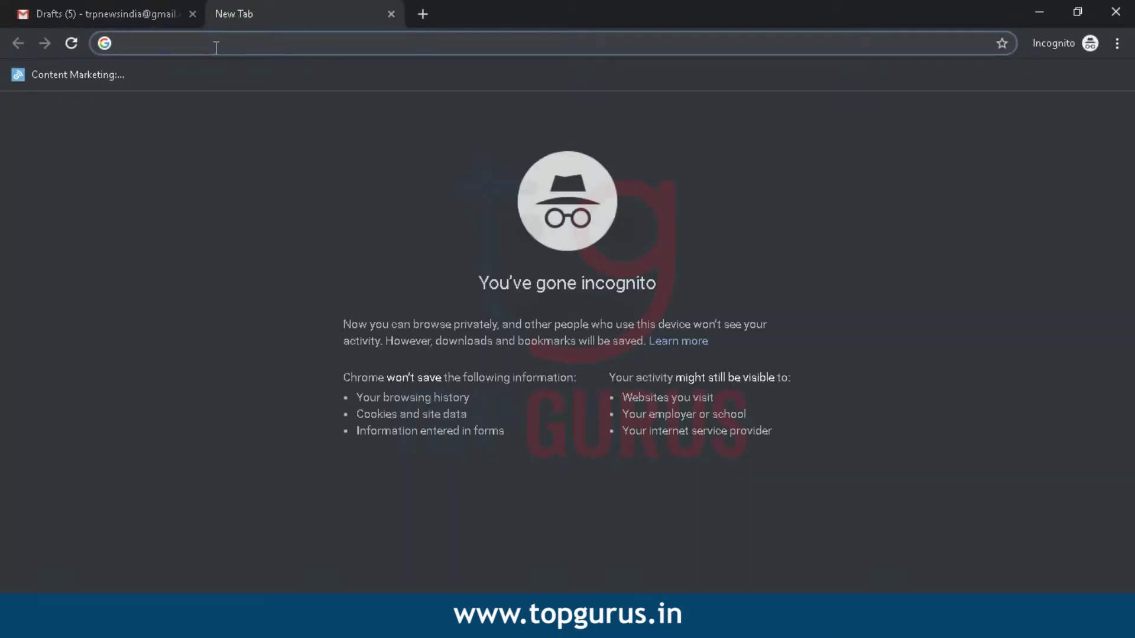
{"action": "type", "text": "google docs"}
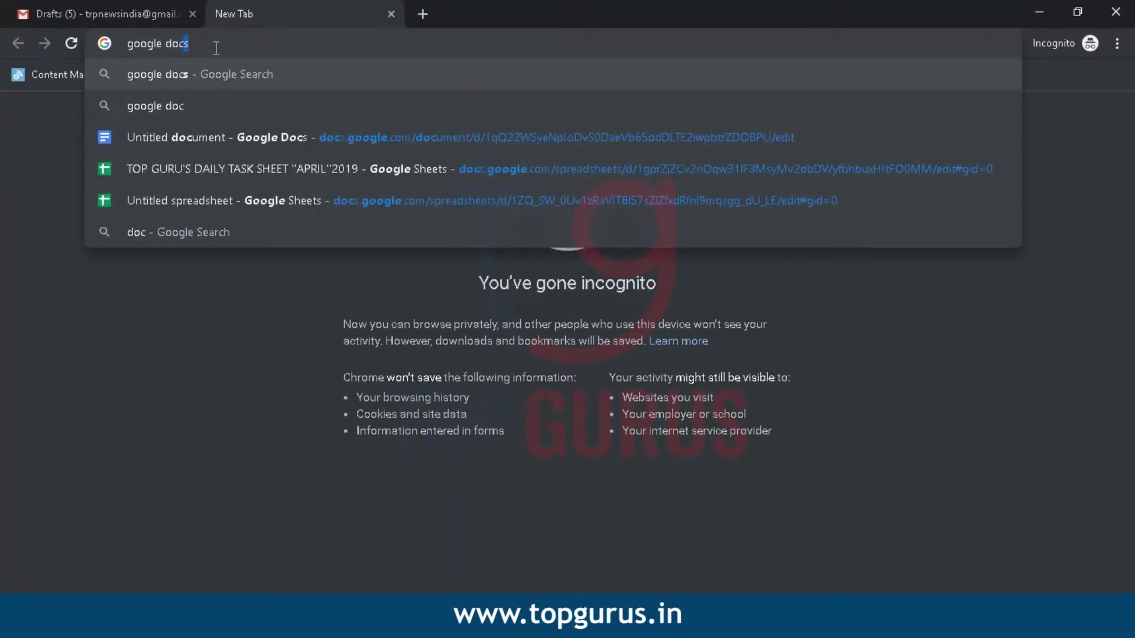
{"action": "key", "text": "Return"}
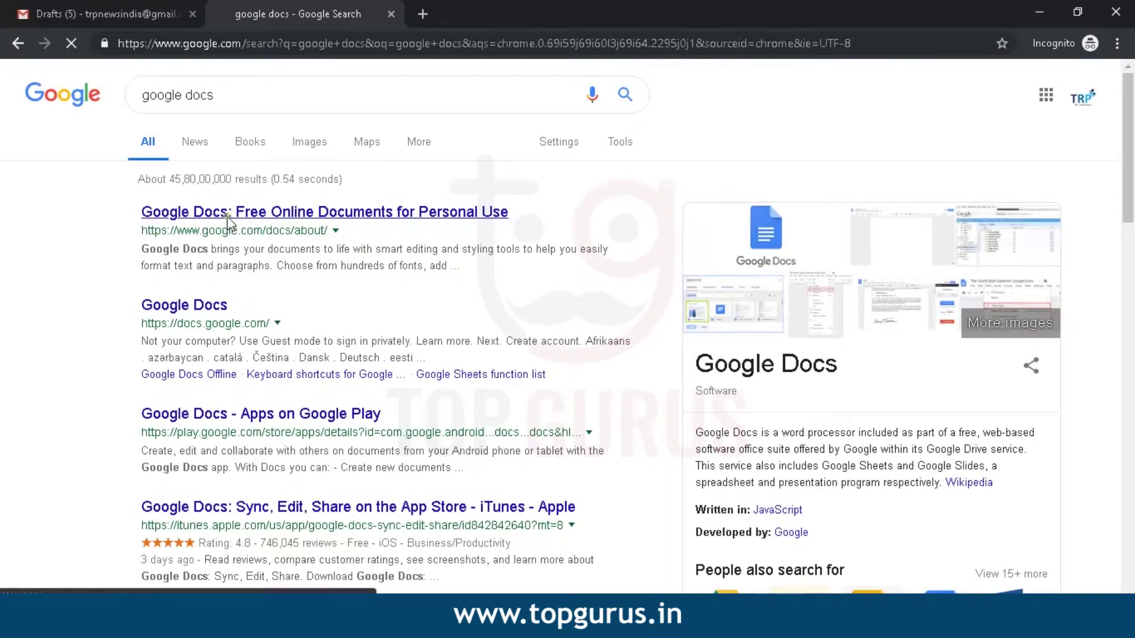
{"action": "left_click", "coordinate": [225, 216]}
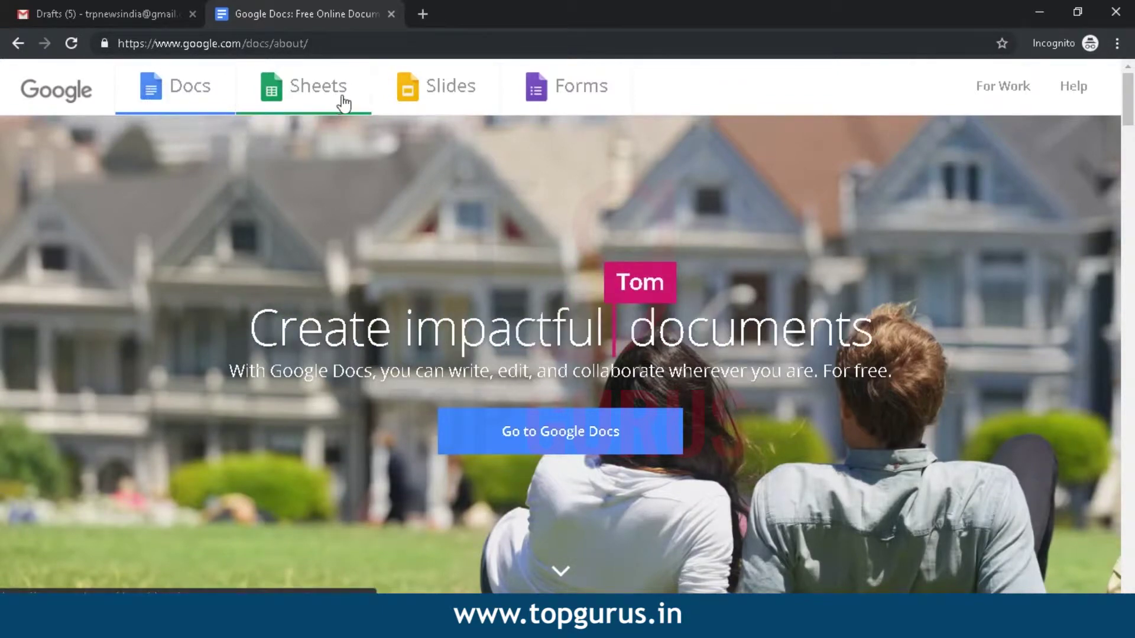
Step: Switch to Google Sheets, dismiss its welcome message and create a blank spreadsheet
{"action": "left_click", "coordinate": [310, 93]}
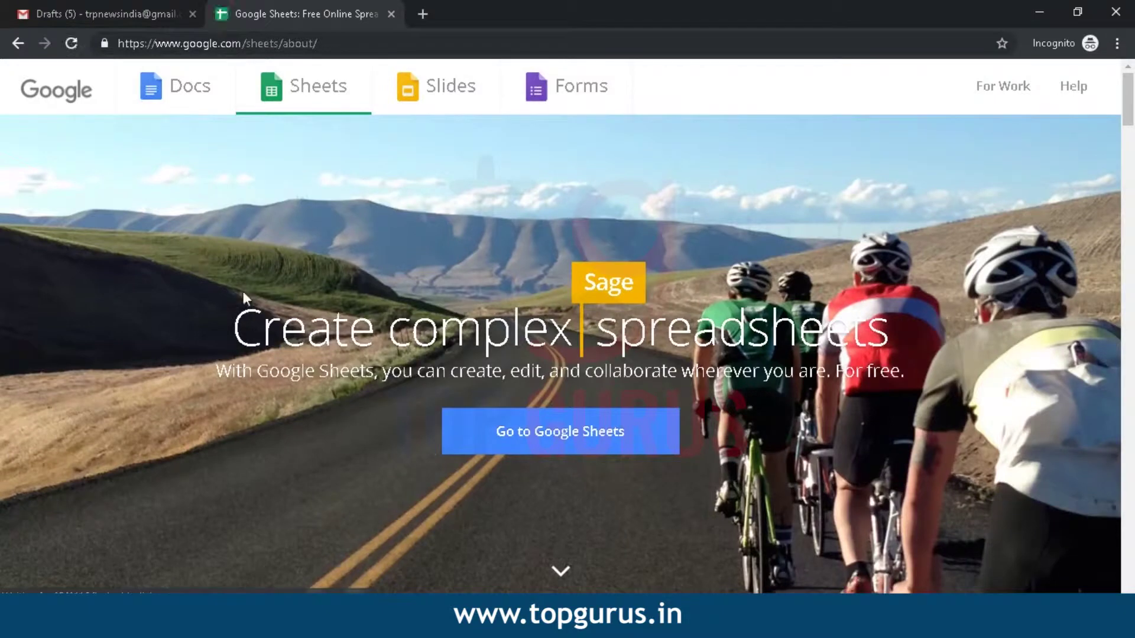
{"action": "left_click", "coordinate": [562, 439]}
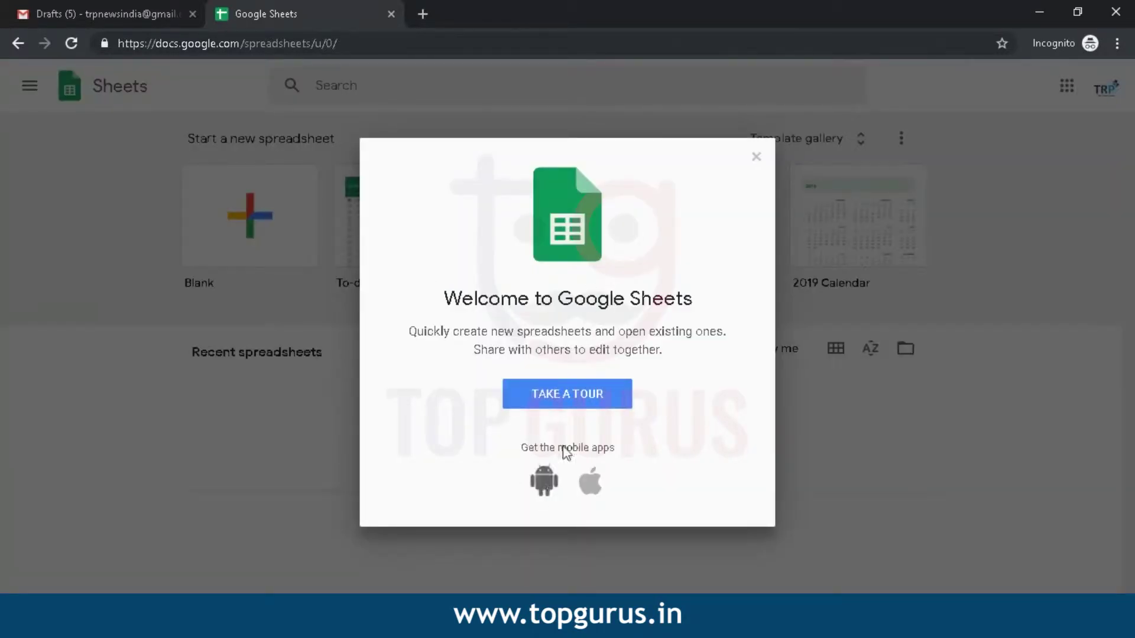
{"action": "left_click", "coordinate": [755, 161]}
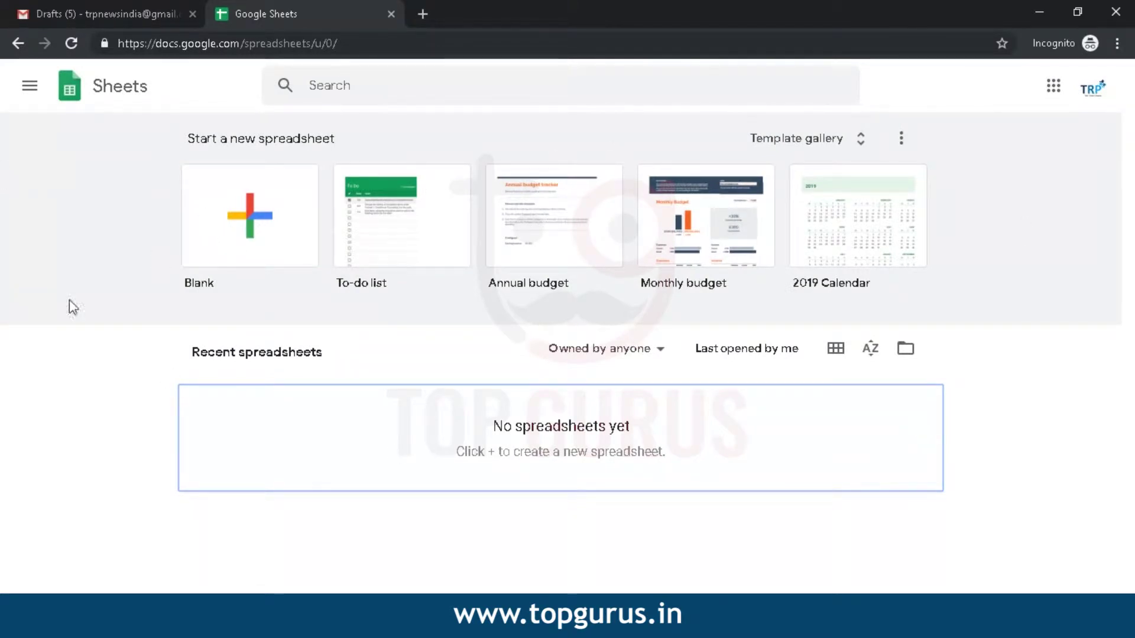
{"action": "left_click", "coordinate": [267, 220]}
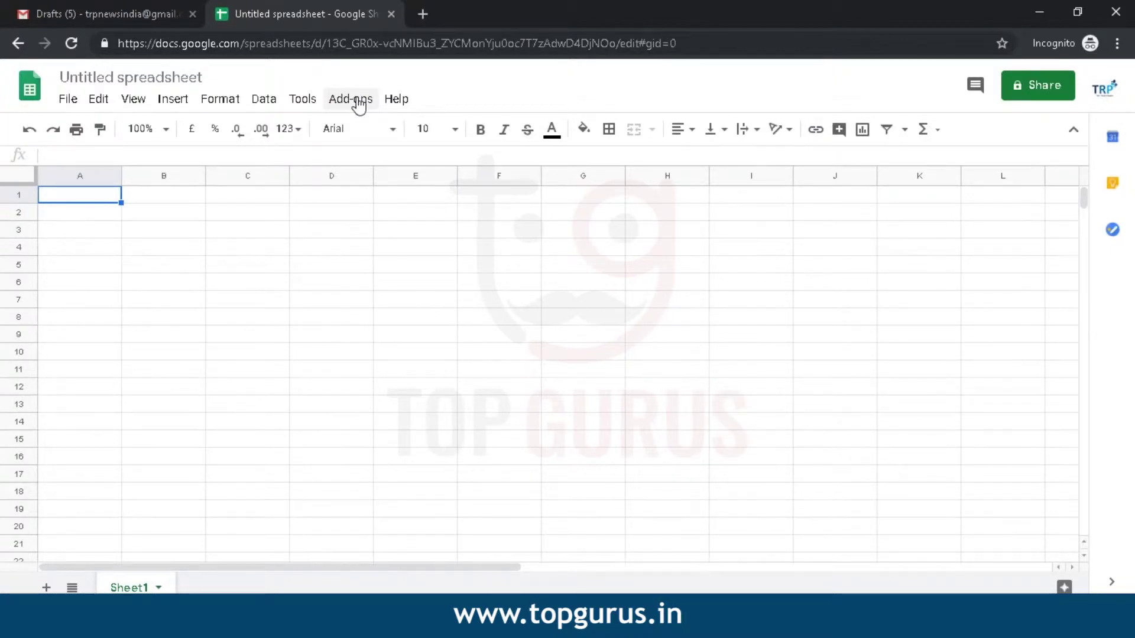
Step: Find the free add-on "Yet Another Mail Merge" for the spreadsheet and start installing it
{"action": "left_click", "coordinate": [358, 100]}
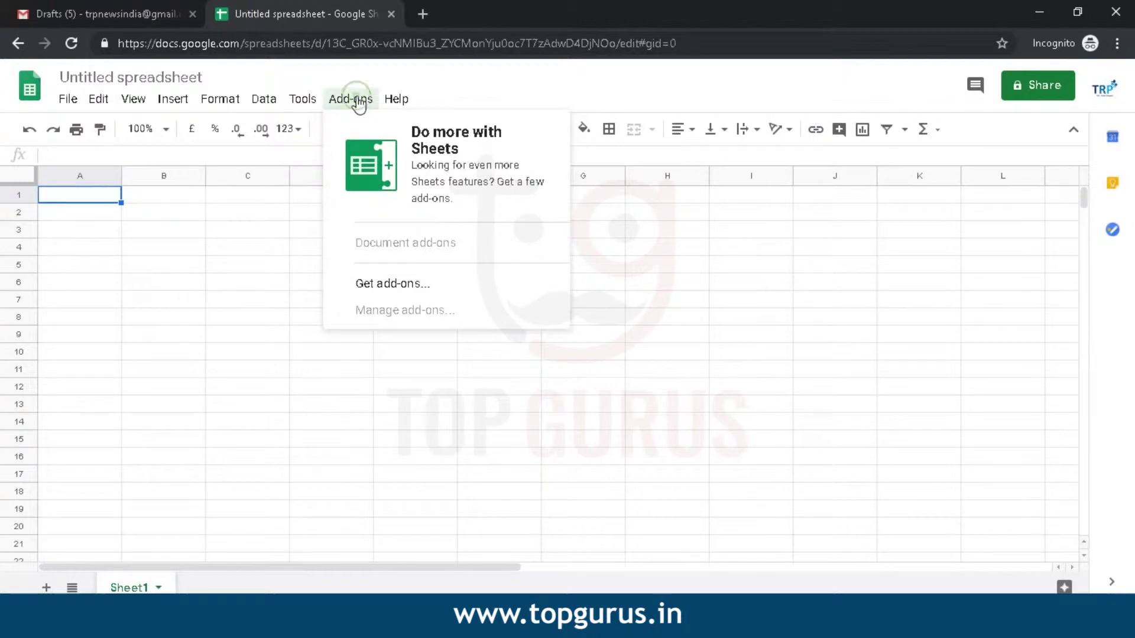
{"action": "left_click", "coordinate": [385, 284]}
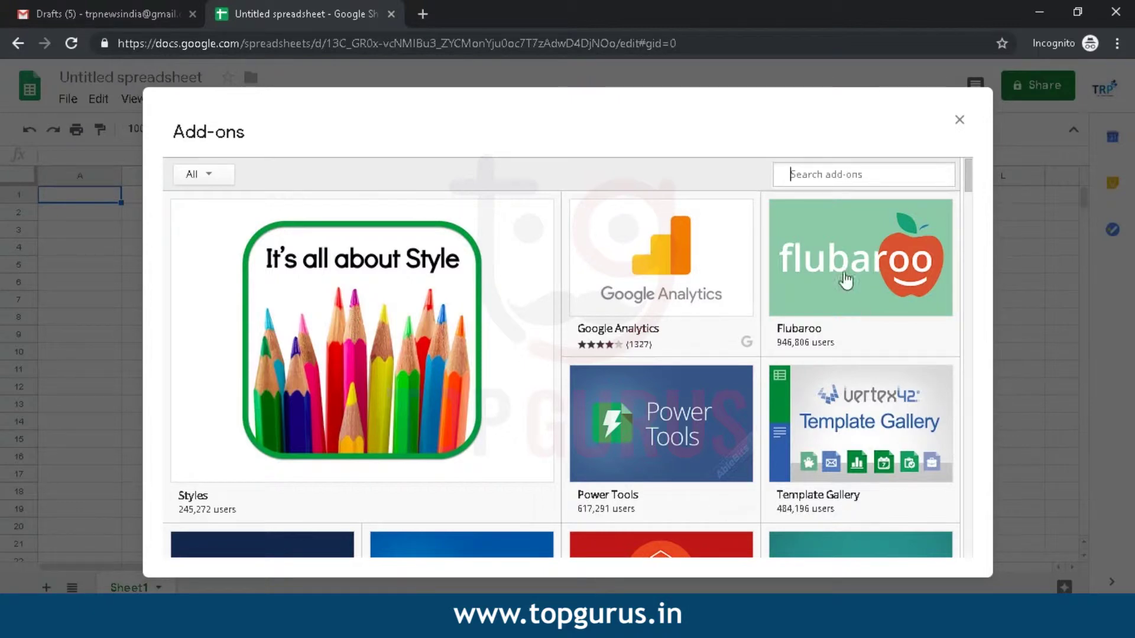
{"action": "type", "text": "yet another mail merge"}
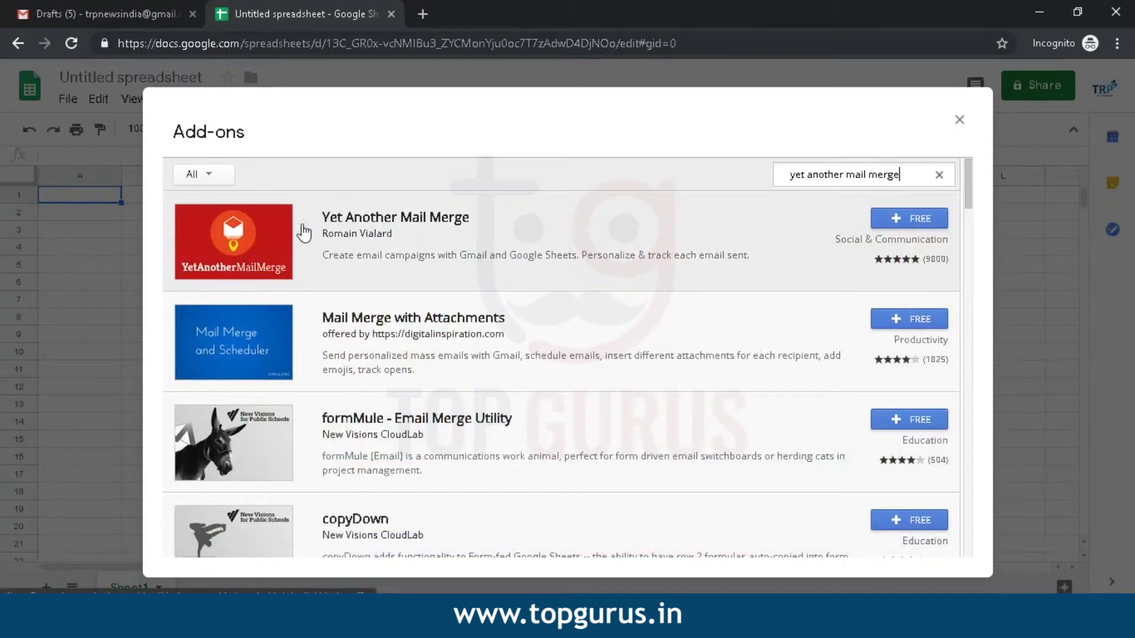
{"action": "left_click", "coordinate": [912, 223]}
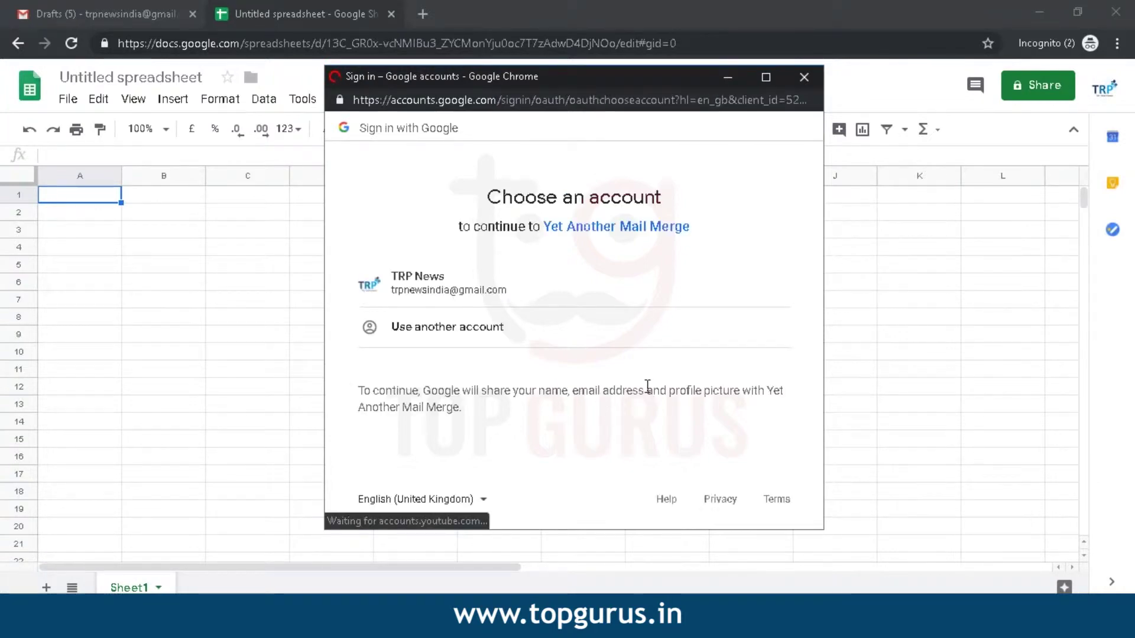
Step: Allow Yet Another Mail Merge to access the signed-in Google account, and dismiss the add-on's notice and dialog
{"action": "left_click", "coordinate": [434, 286]}
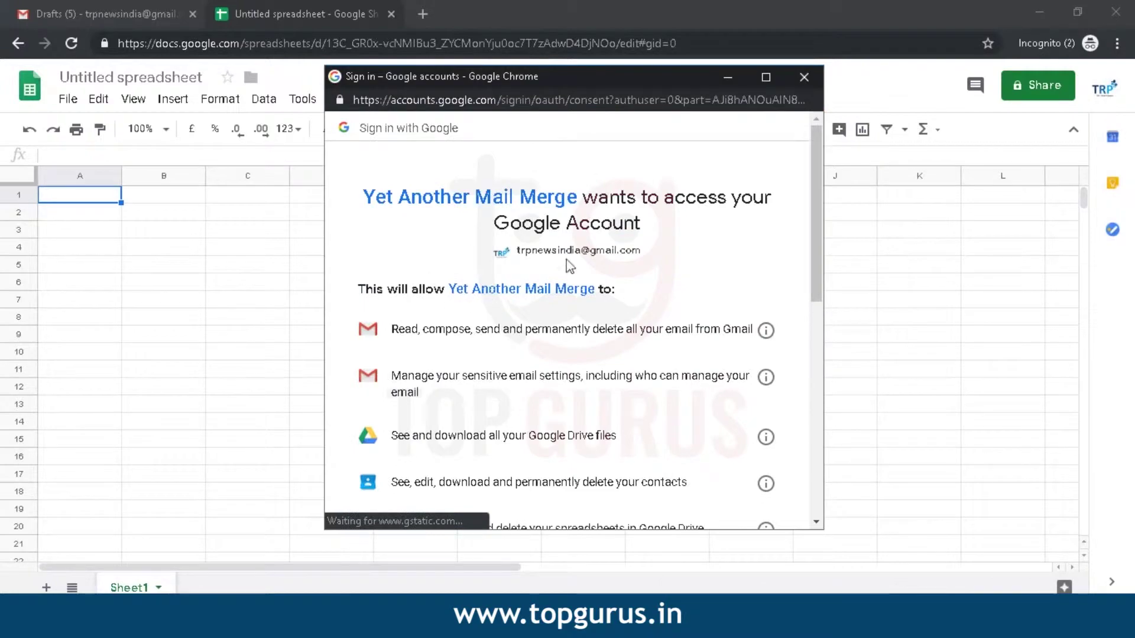
{"action": "scroll", "coordinate": [476, 377], "scroll_direction": "down", "scroll_amount": 5}
{"action": "scroll", "coordinate": [540, 387], "scroll_direction": "up", "scroll_amount": 6}
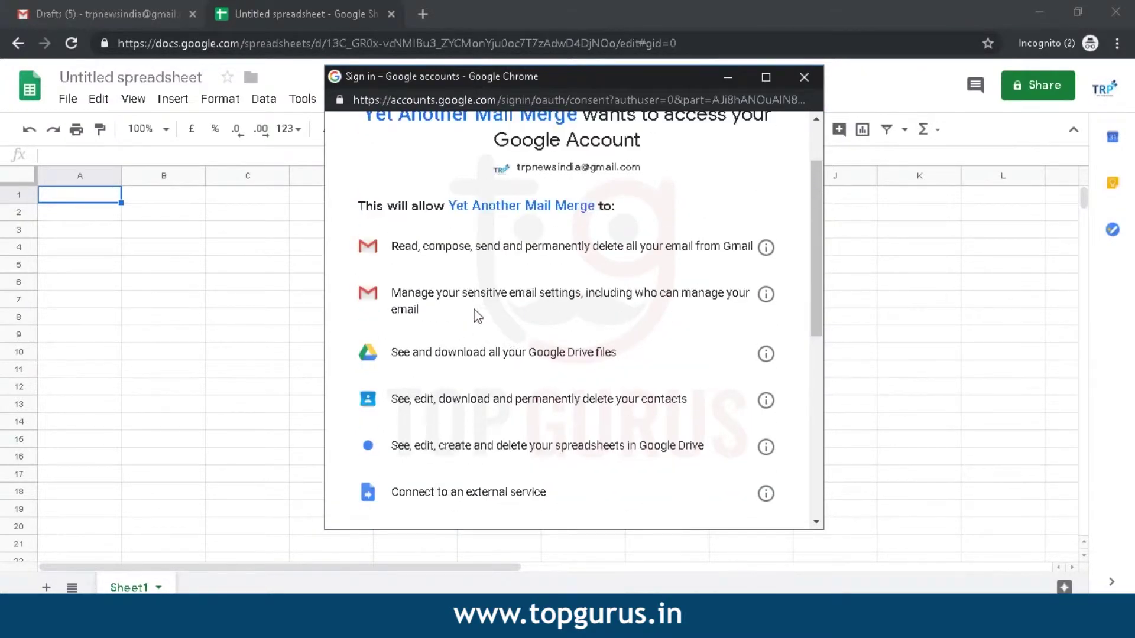
{"action": "scroll", "coordinate": [564, 266], "scroll_direction": "down", "scroll_amount": 7}
{"action": "scroll", "coordinate": [565, 265], "scroll_direction": "down", "scroll_amount": 2}
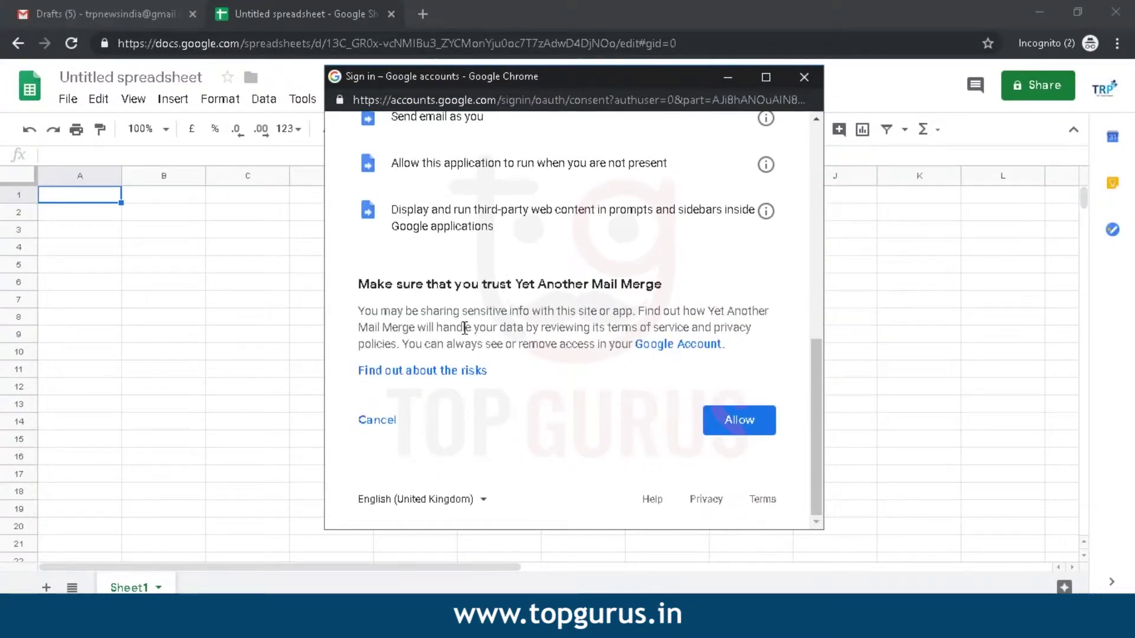
{"action": "left_click", "coordinate": [740, 421]}
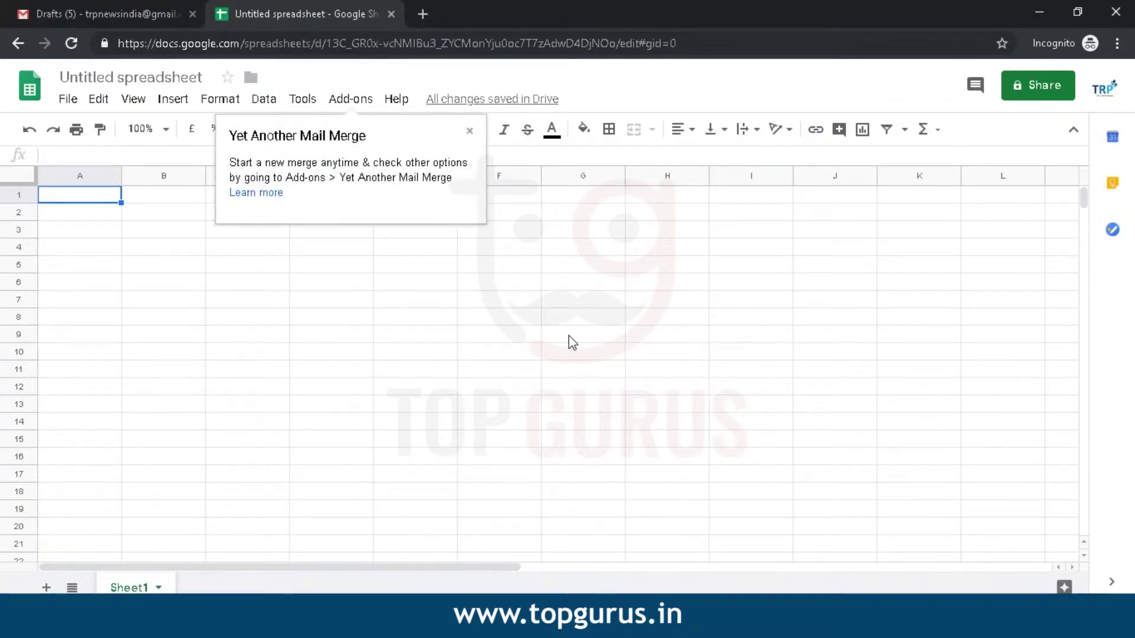
{"action": "left_click", "coordinate": [471, 133]}
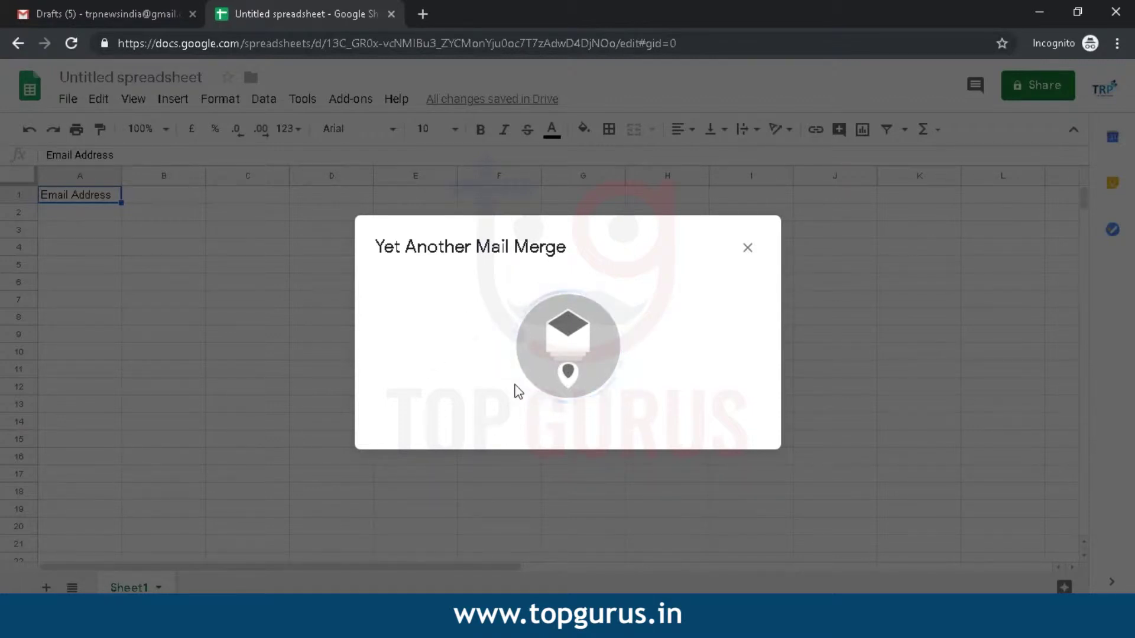
{"action": "left_click", "coordinate": [747, 247]}
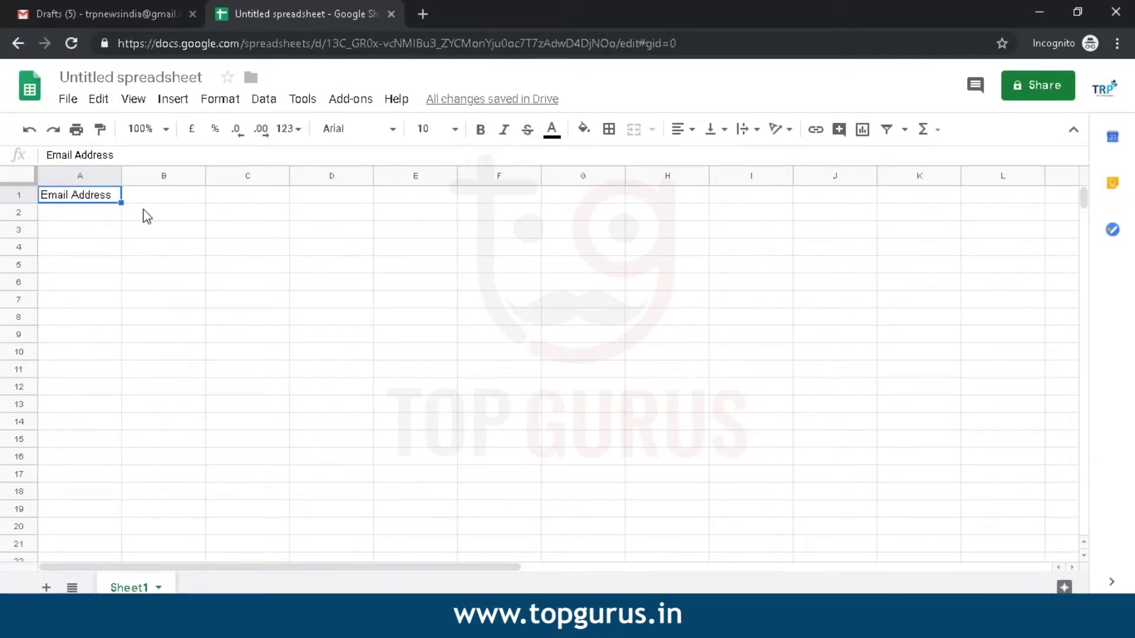
Step: Insert one empty column before the Email Address column
{"action": "right_click", "coordinate": [92, 204]}
{"action": "left_click", "coordinate": [387, 266]}
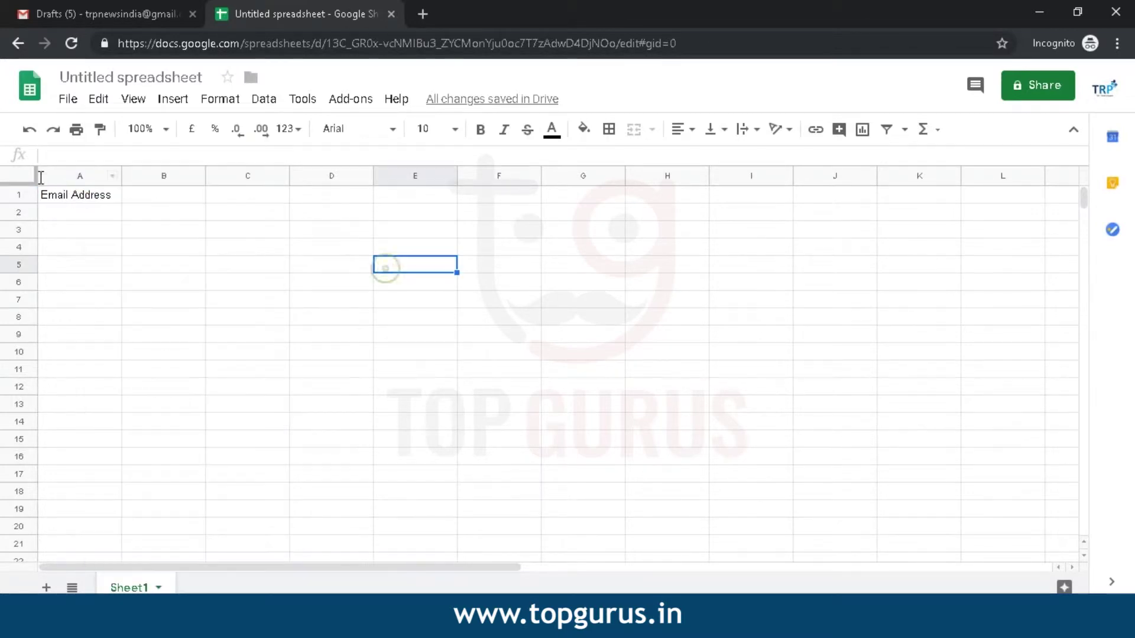
{"action": "left_click", "coordinate": [90, 177]}
{"action": "right_click", "coordinate": [92, 177]}
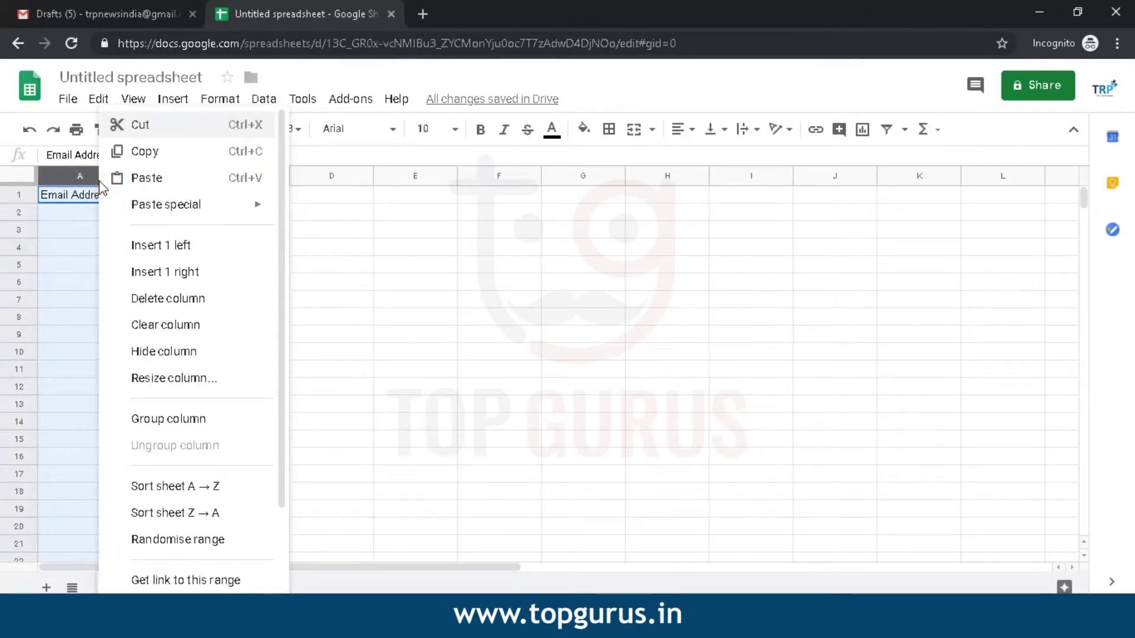
{"action": "left_click", "coordinate": [158, 248]}
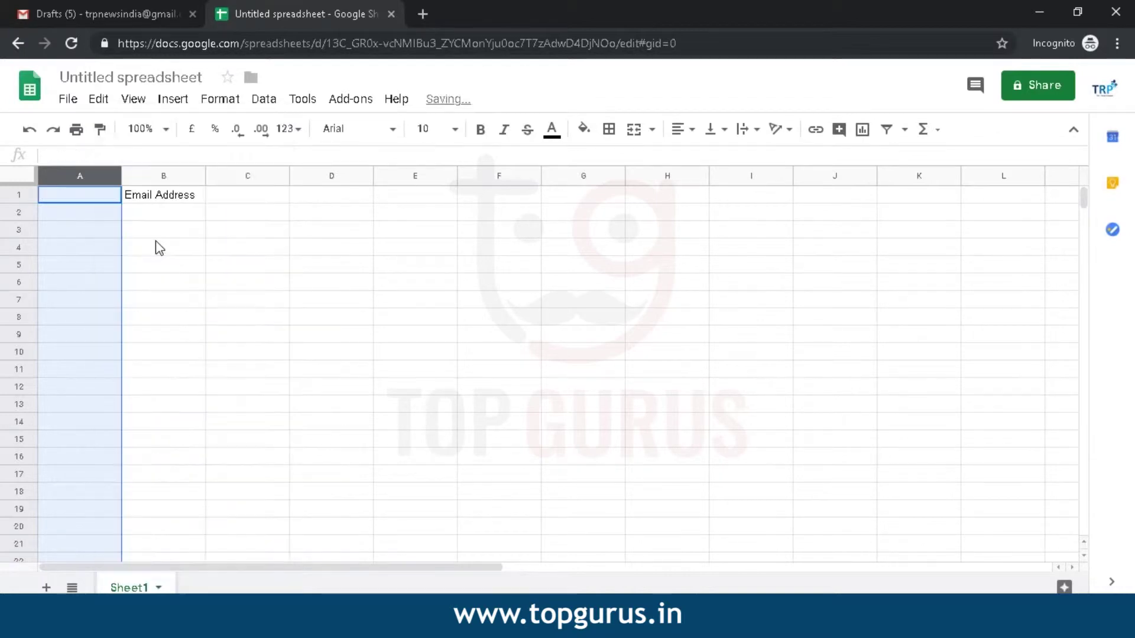
{"action": "left_click", "coordinate": [216, 267]}
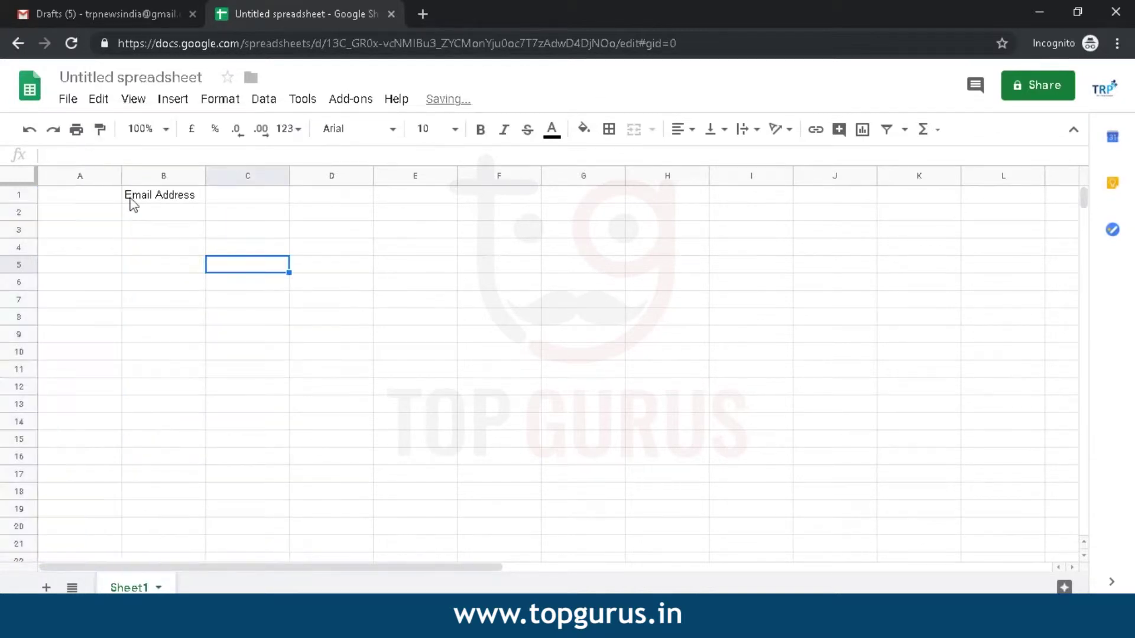
Step: Enter the header Name in cell A1 of the empty first column
{"action": "left_click", "coordinate": [69, 195]}
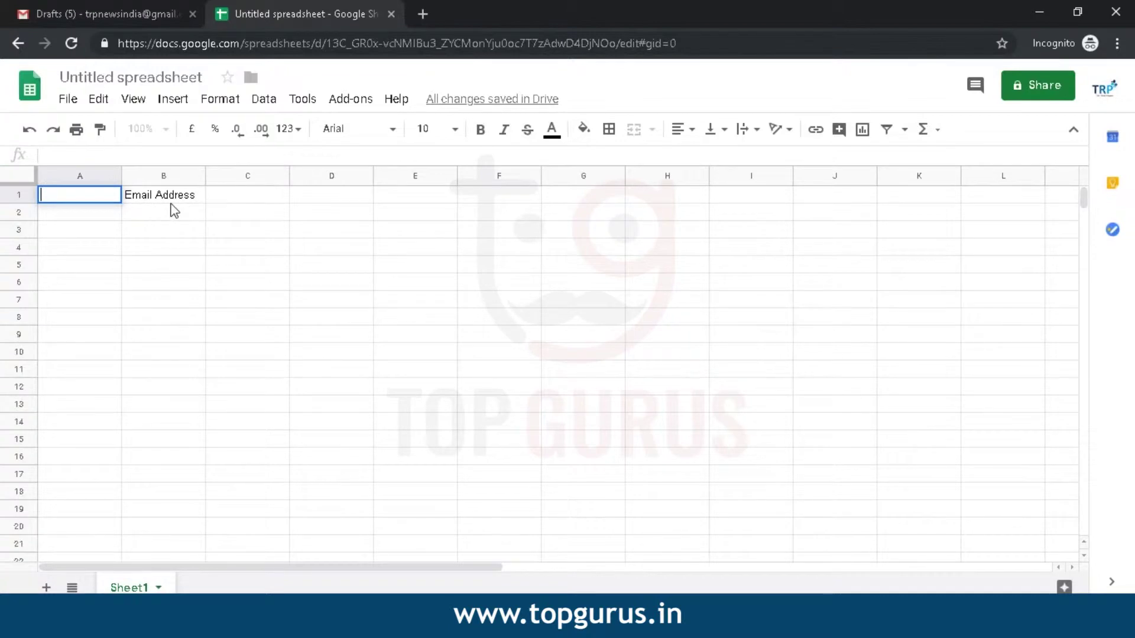
{"action": "type", "text": "Name"}
{"action": "left_click", "coordinate": [79, 219]}
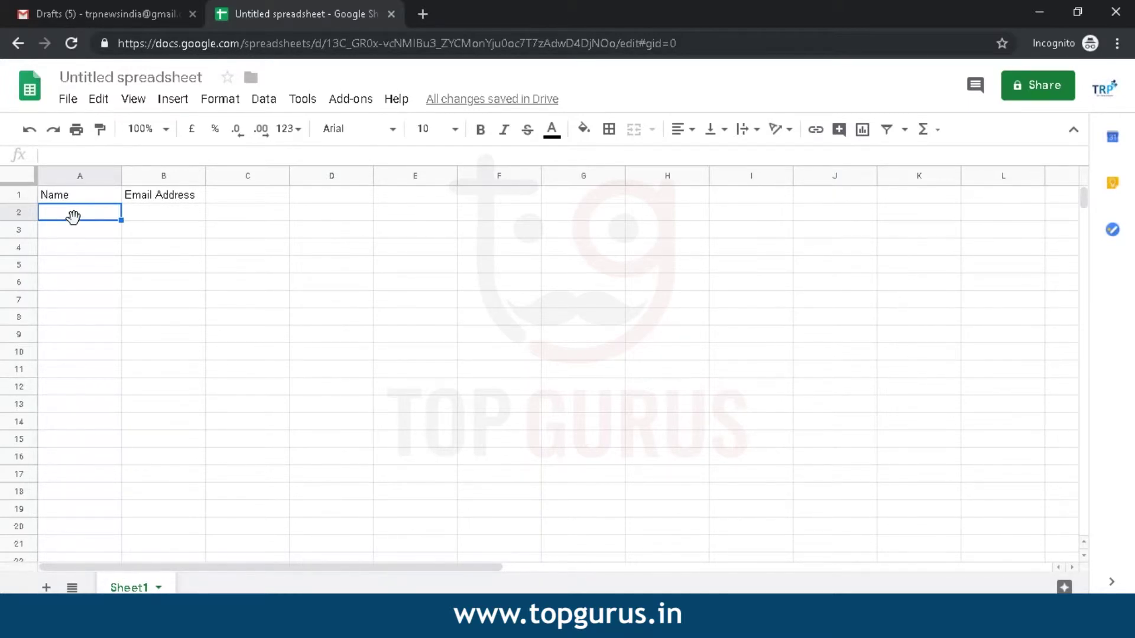
Step: Copy the contact lines at the start of the Notepad file and paste them into the Google Sheets spreadsheet from cell A2 down
{"action": "key", "text": "alt+Tab"}
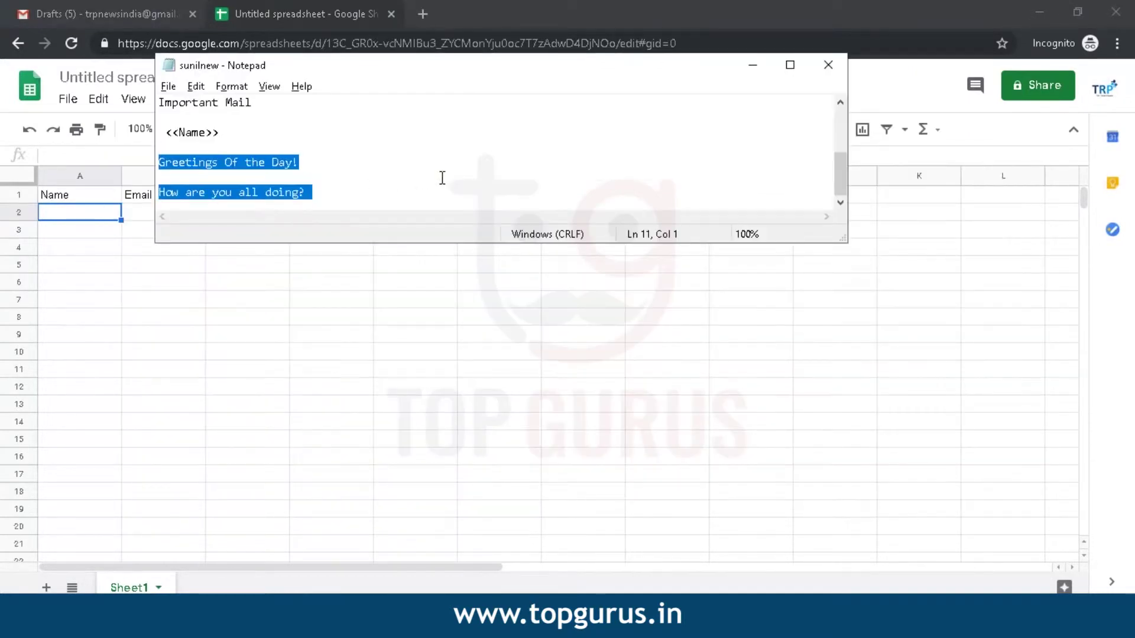
{"action": "left_click", "coordinate": [442, 177]}
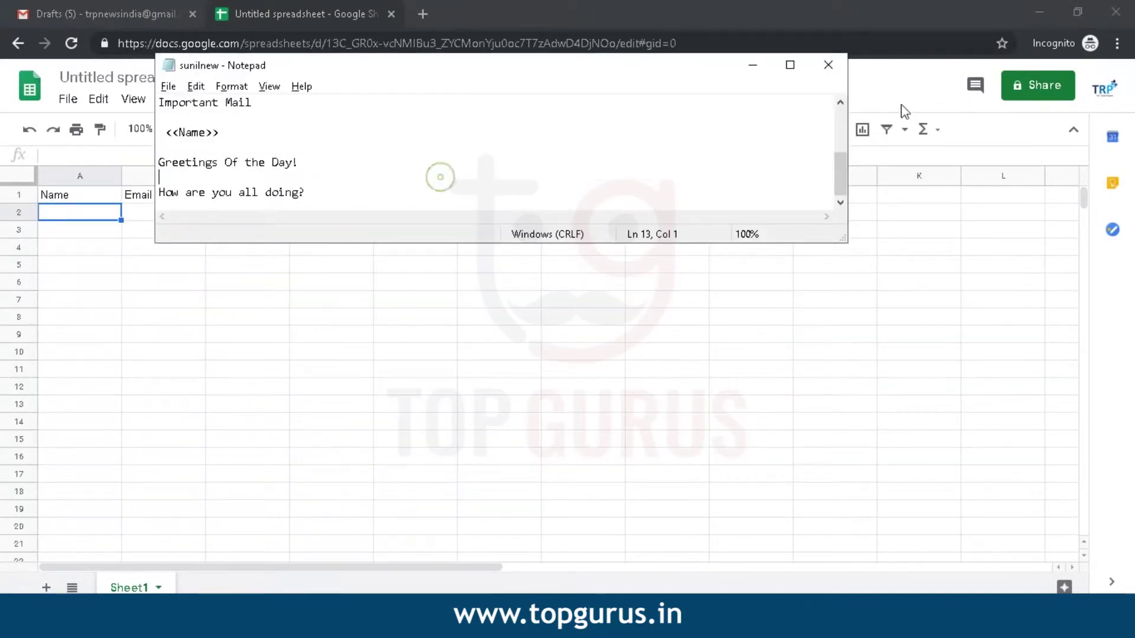
{"action": "left_click", "coordinate": [789, 64]}
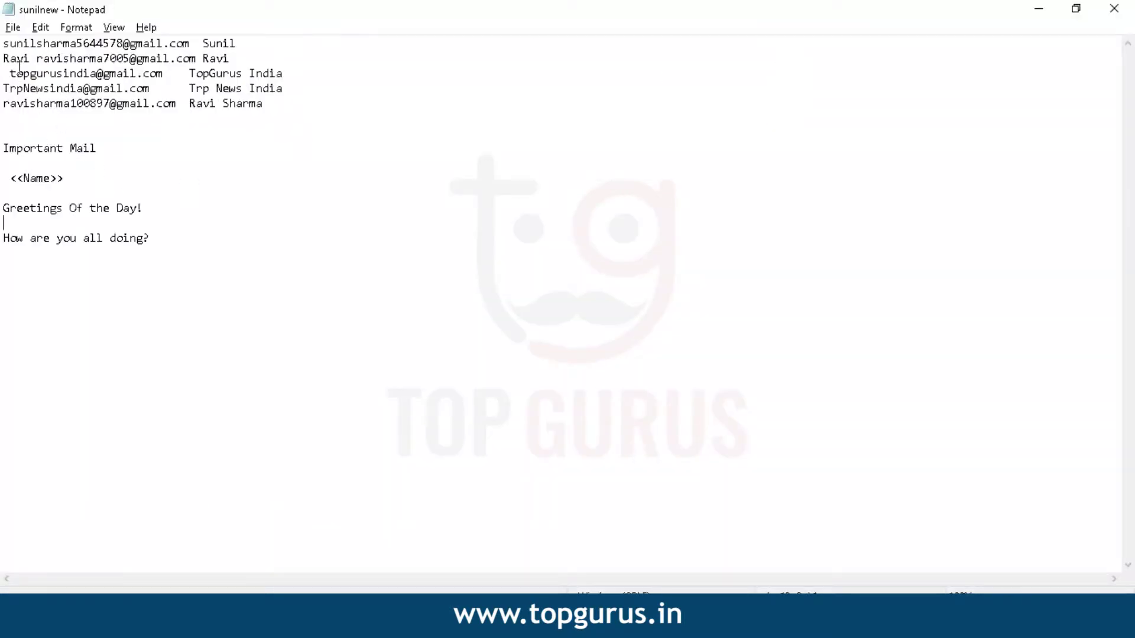
{"action": "left_click_drag", "start_coordinate": [198, 43], "coordinate": [3, 43]}
{"action": "key", "text": "ctrl+c"}
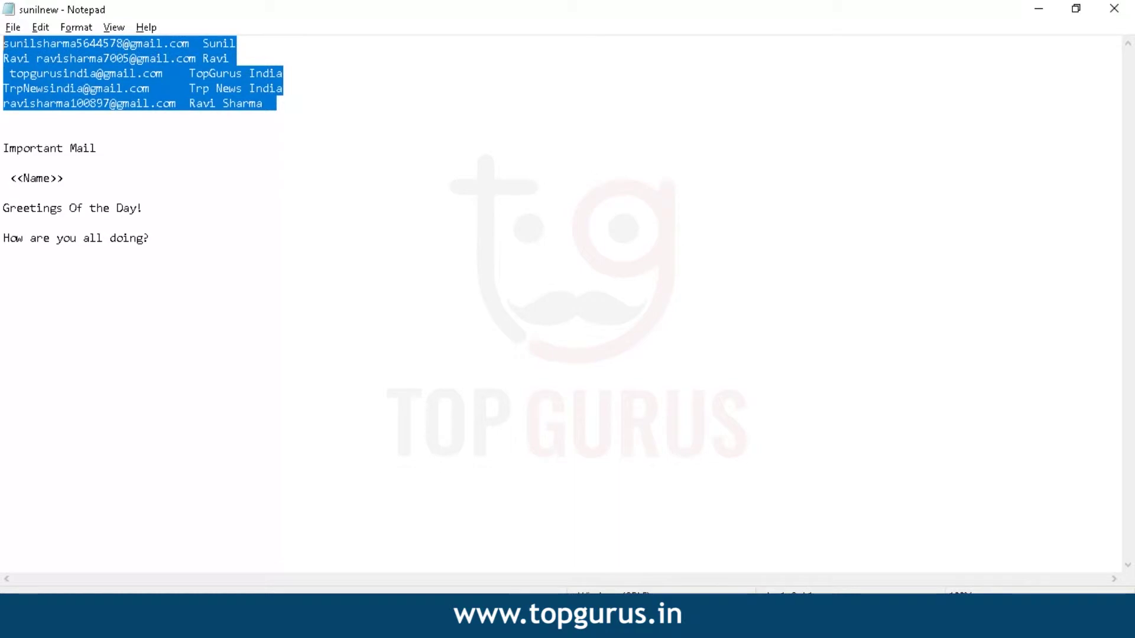
{"action": "key", "text": "alt+Tab"}
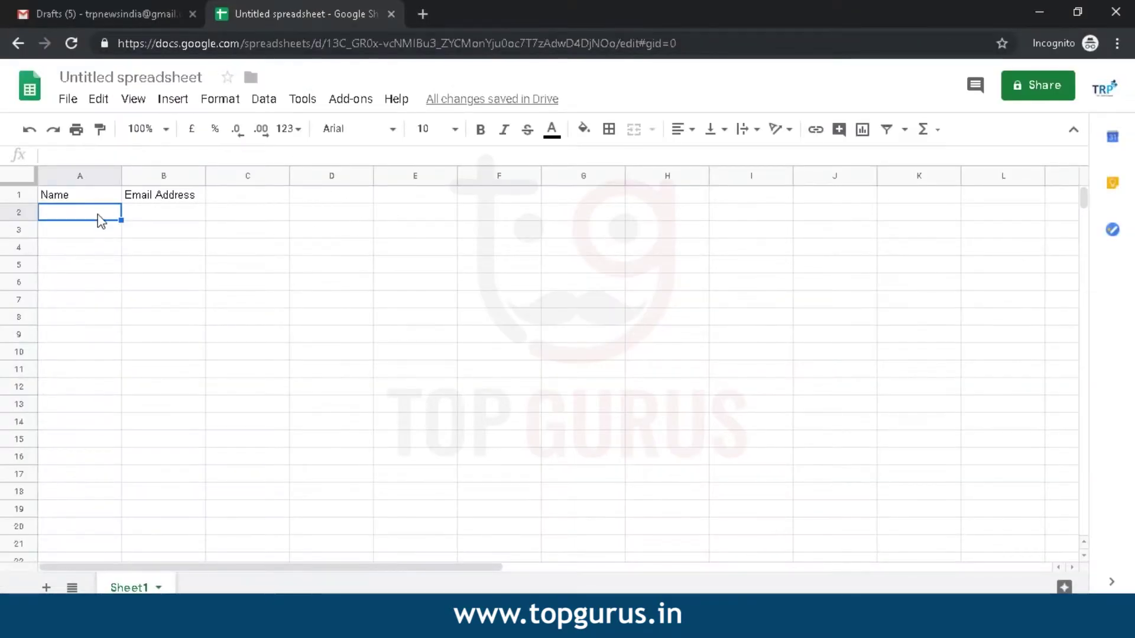
{"action": "key", "text": "ctrl+v"}
{"action": "left_click", "coordinate": [66, 229]}
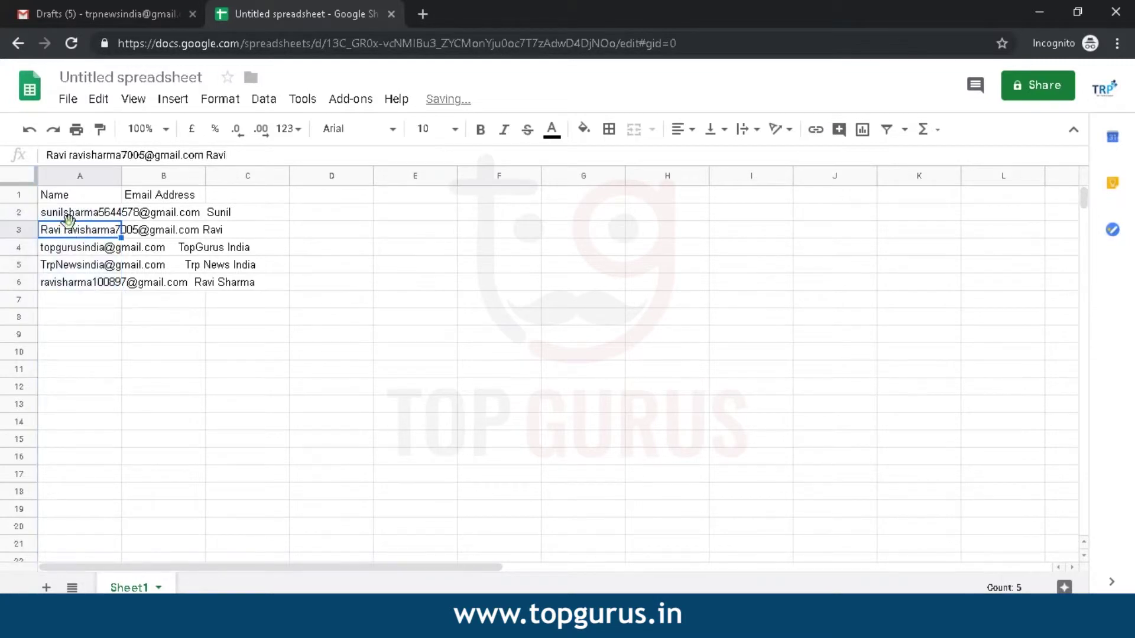
Step: Move the email address out of cell A2 into B2, leaving only the contact's name in the Name column
{"action": "double_click", "coordinate": [44, 214]}
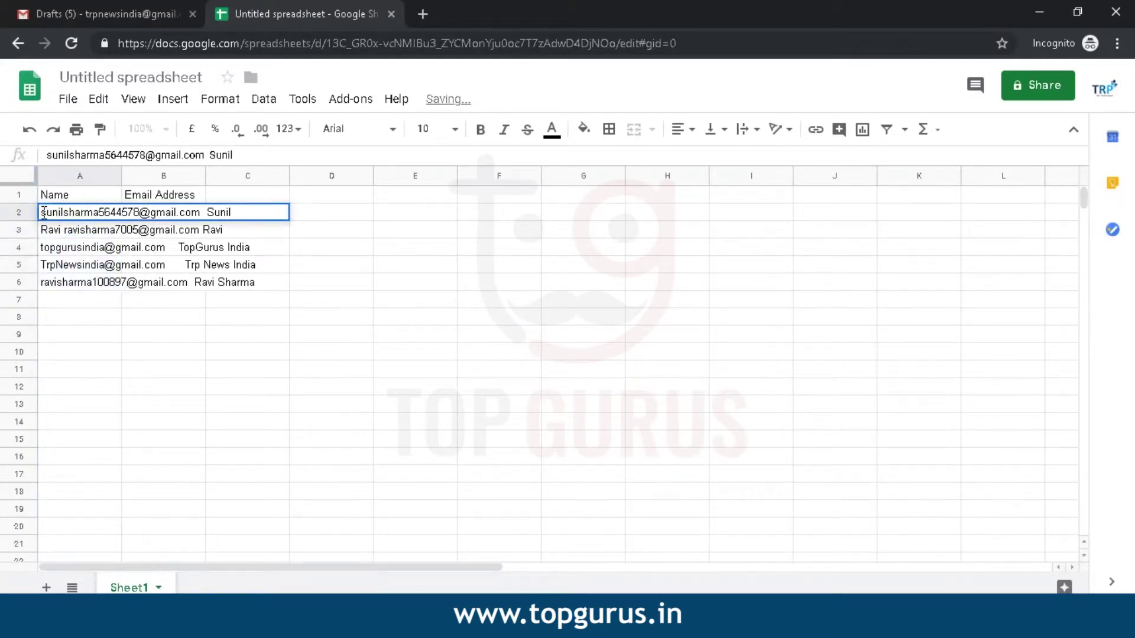
{"action": "left_click_drag", "start_coordinate": [42, 213], "coordinate": [205, 212]}
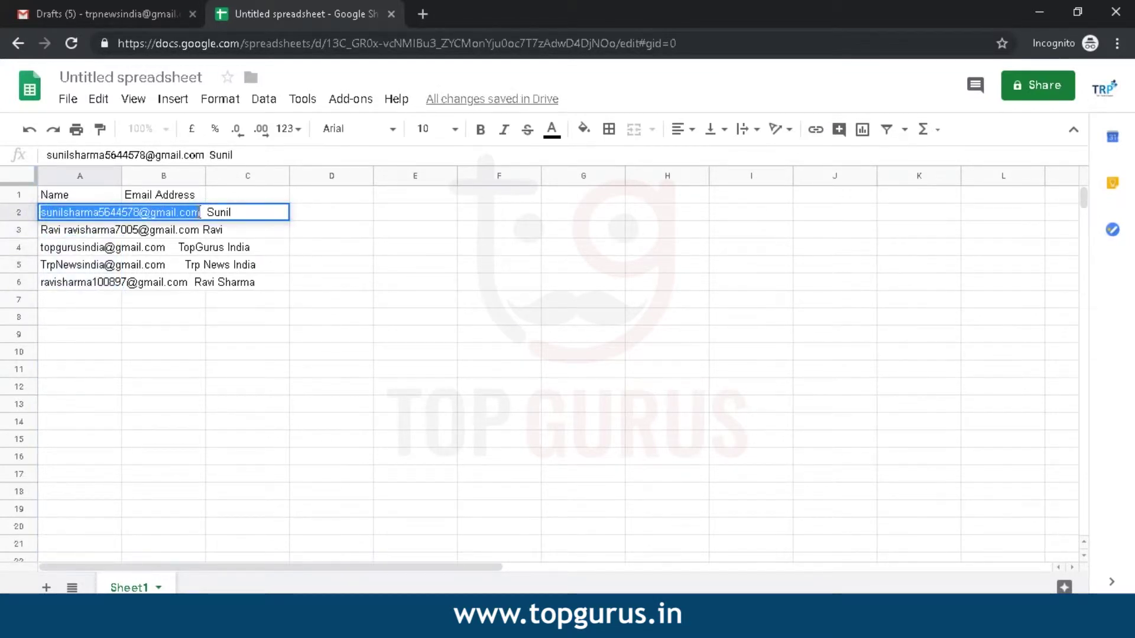
{"action": "key", "text": "BackSpace"}
{"action": "left_click", "coordinate": [362, 207]}
{"action": "double_click", "coordinate": [157, 214]}
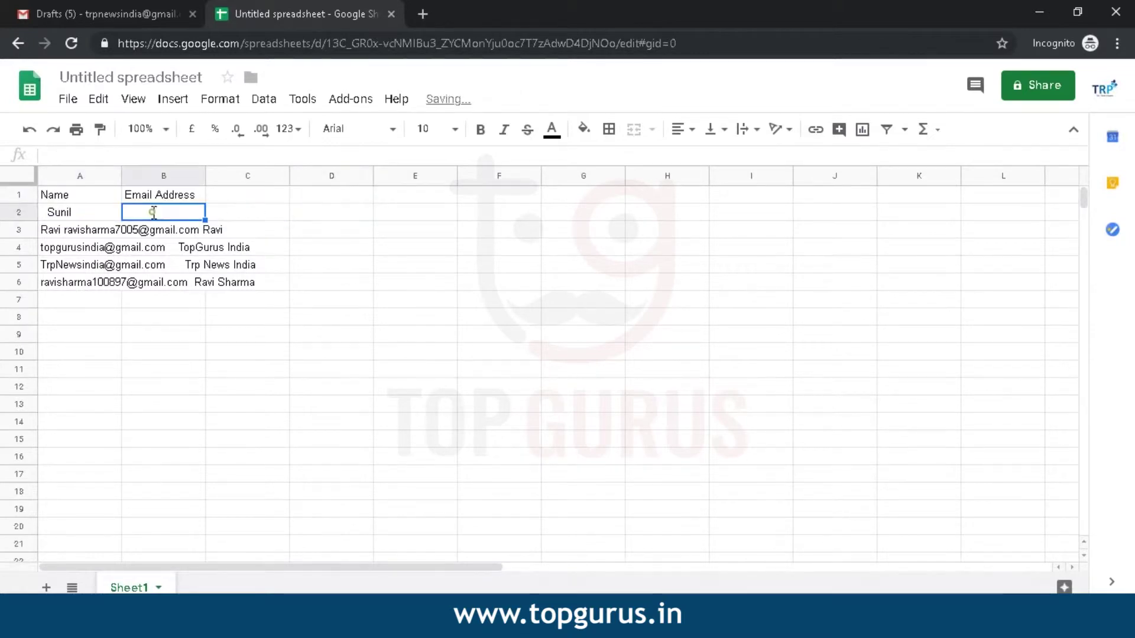
{"action": "key", "text": "ctrl+v"}
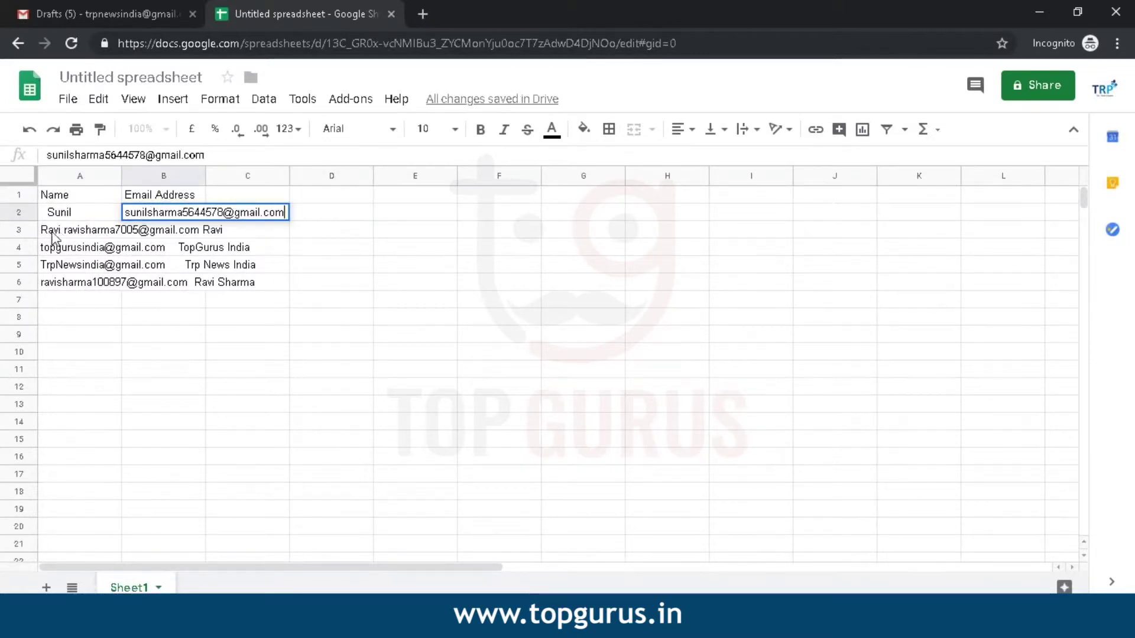
{"action": "double_click", "coordinate": [64, 231]}
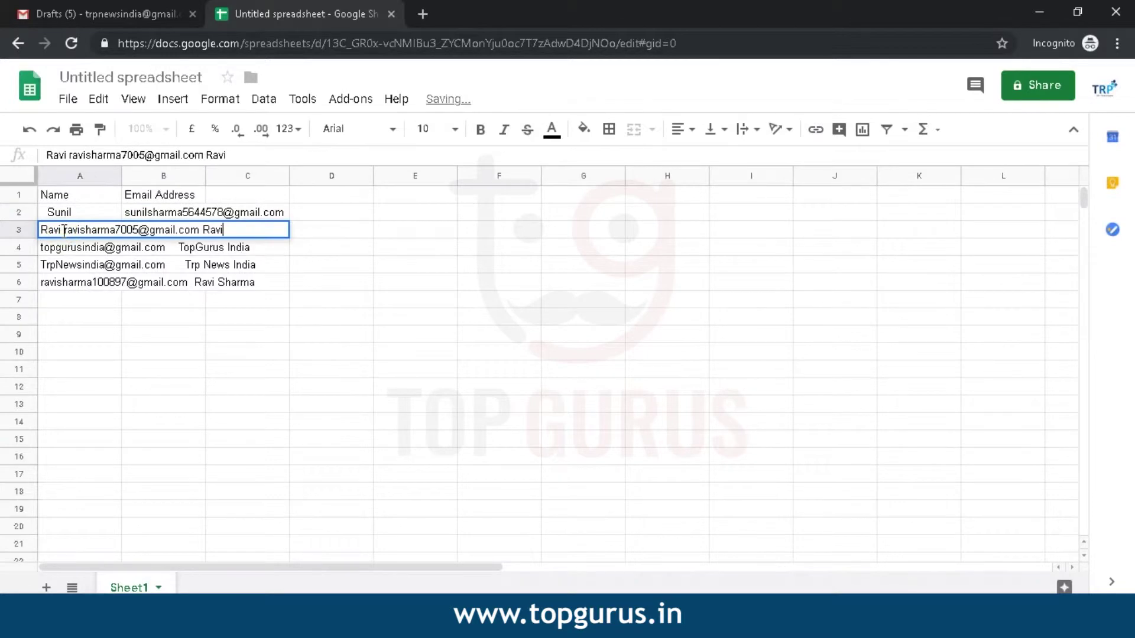
{"action": "left_click_drag", "start_coordinate": [64, 230], "coordinate": [39, 231]}
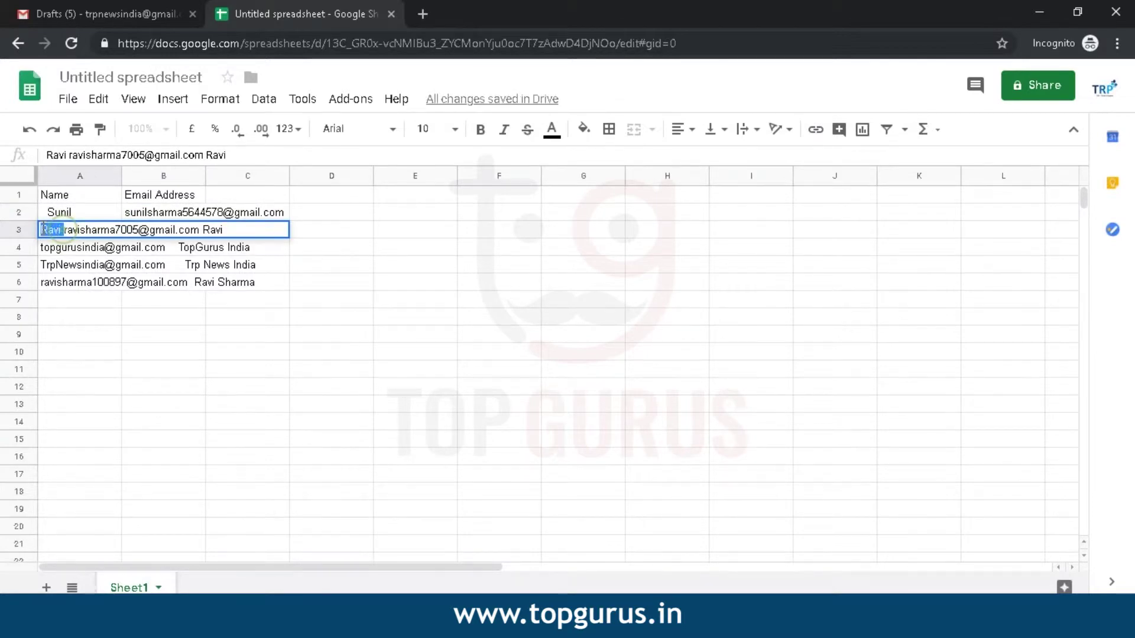
{"action": "key", "text": "BackSpace"}
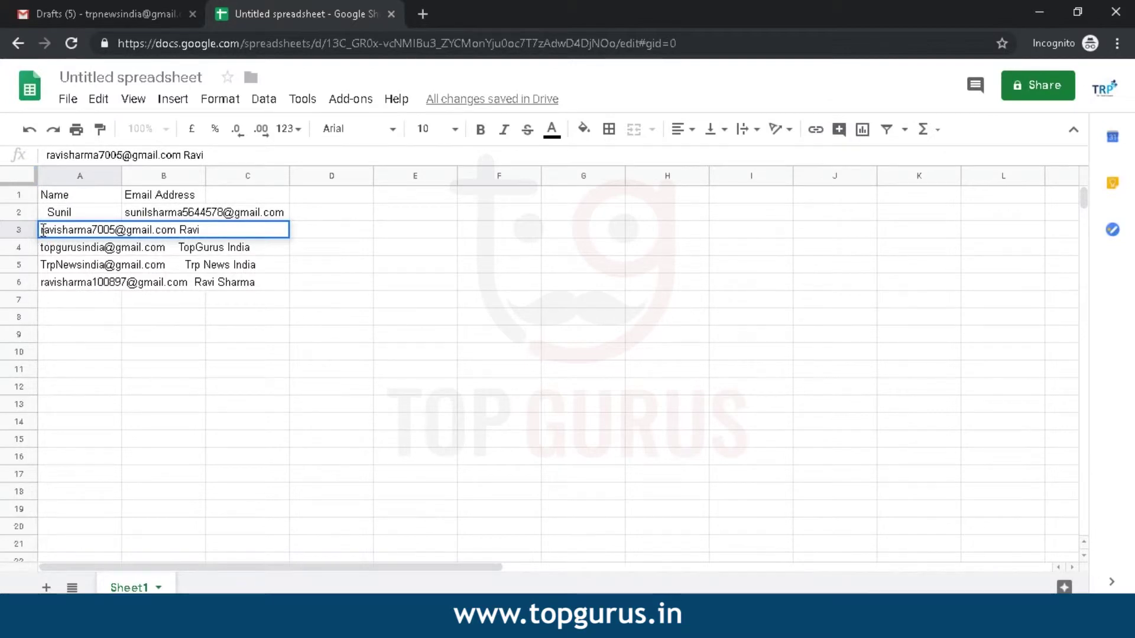
{"action": "key", "text": "ctrl+z"}
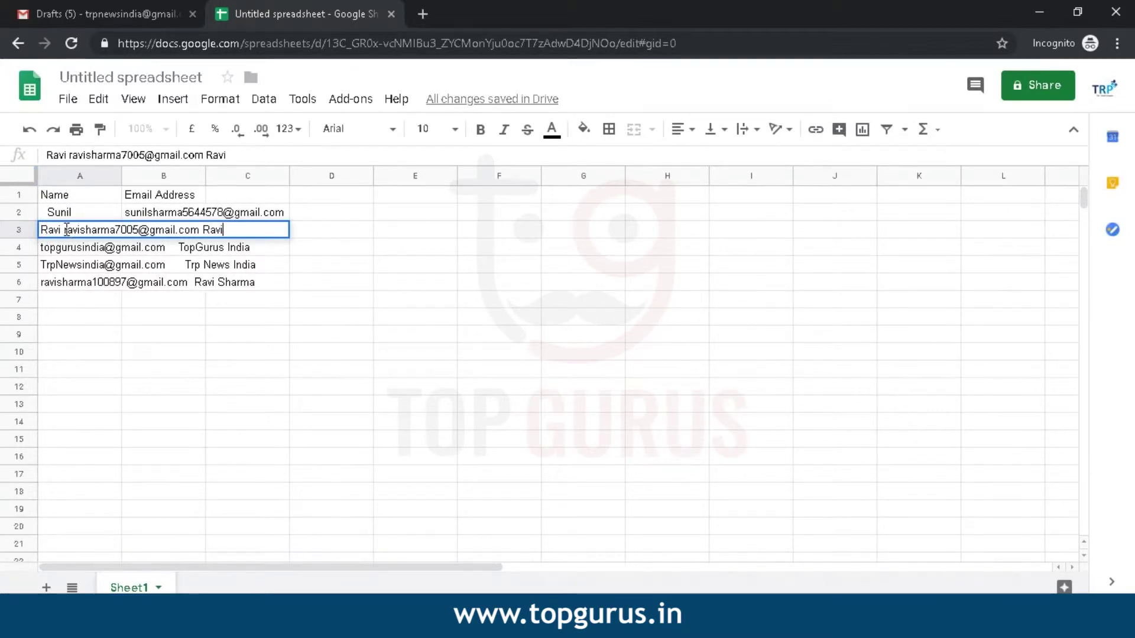
Step: Move the email address from cell A3 into B3 and remove the repeated name behind it, leaving the contact's name in A3
{"action": "left_click_drag", "start_coordinate": [65, 231], "coordinate": [229, 230]}
{"action": "key", "text": "ctrl+c"}
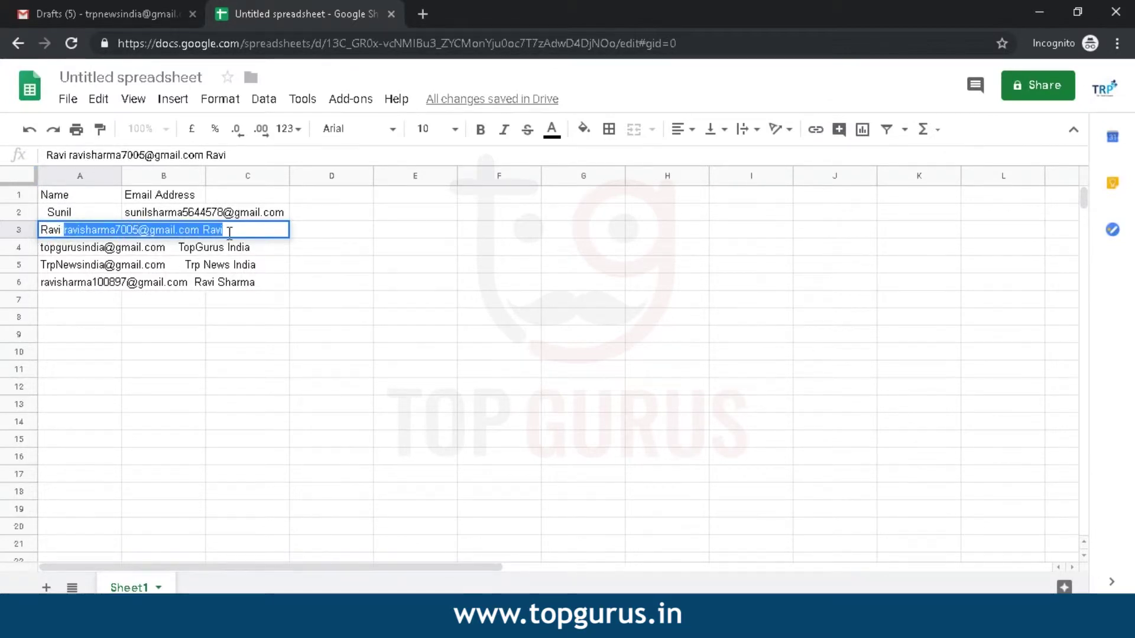
{"action": "key", "text": "BackSpace"}
{"action": "left_click", "coordinate": [275, 367]}
{"action": "double_click", "coordinate": [165, 229]}
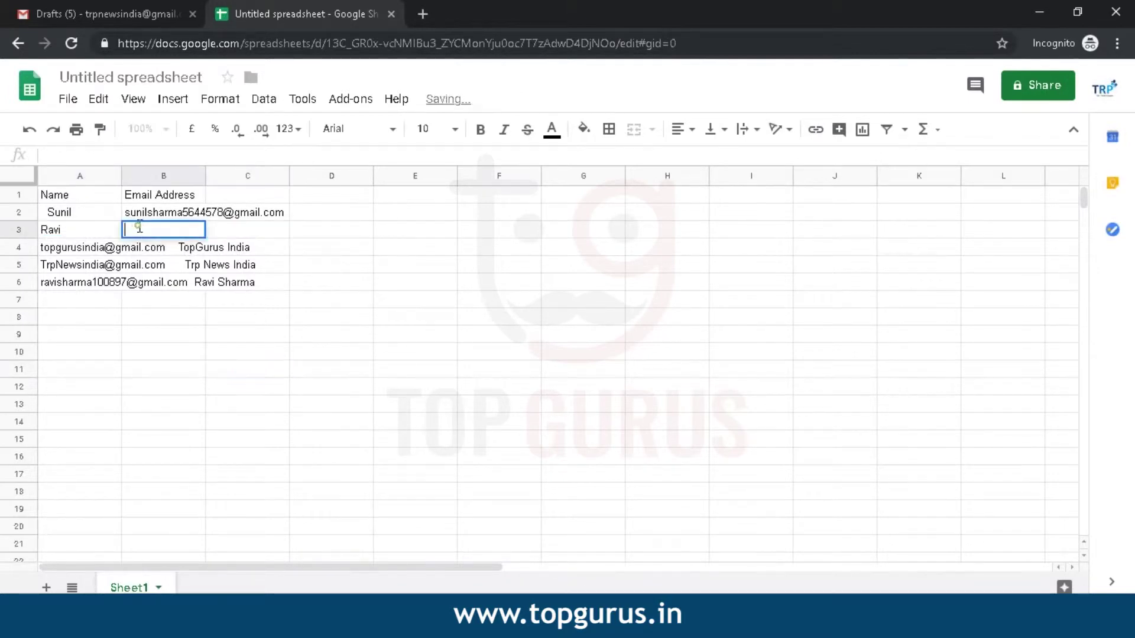
{"action": "key", "text": "ctrl+v"}
{"action": "left_click_drag", "start_coordinate": [262, 231], "coordinate": [300, 236]}
{"action": "key", "text": "BackSpace"}
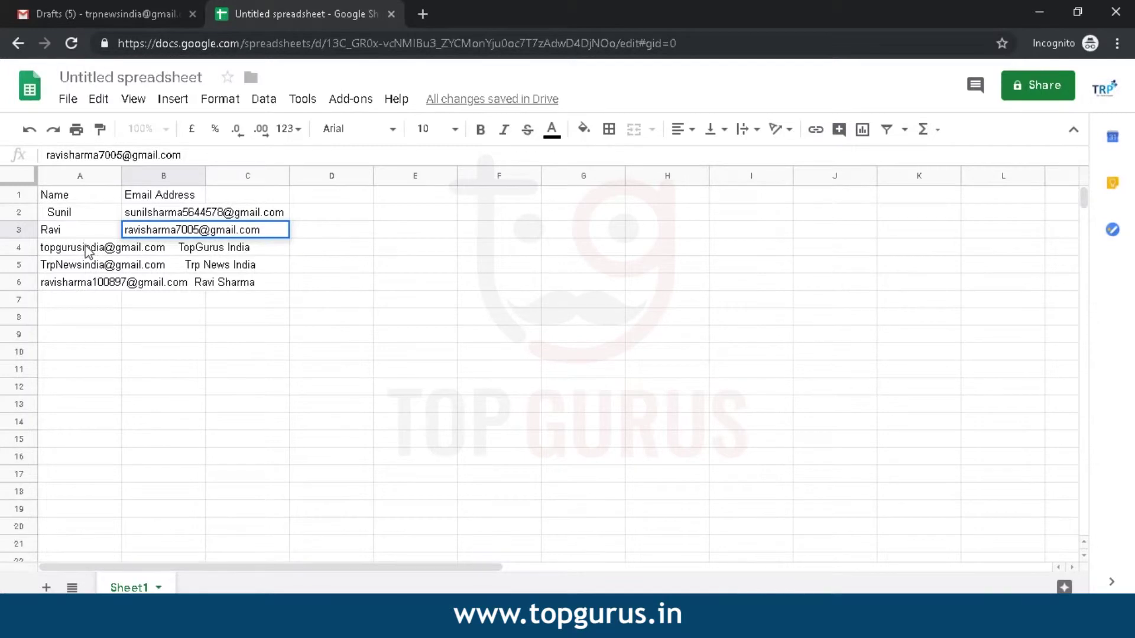
Step: Remove the trailing text TopGurus India from cell A4, keeping only the email address in it
{"action": "double_click", "coordinate": [177, 248]}
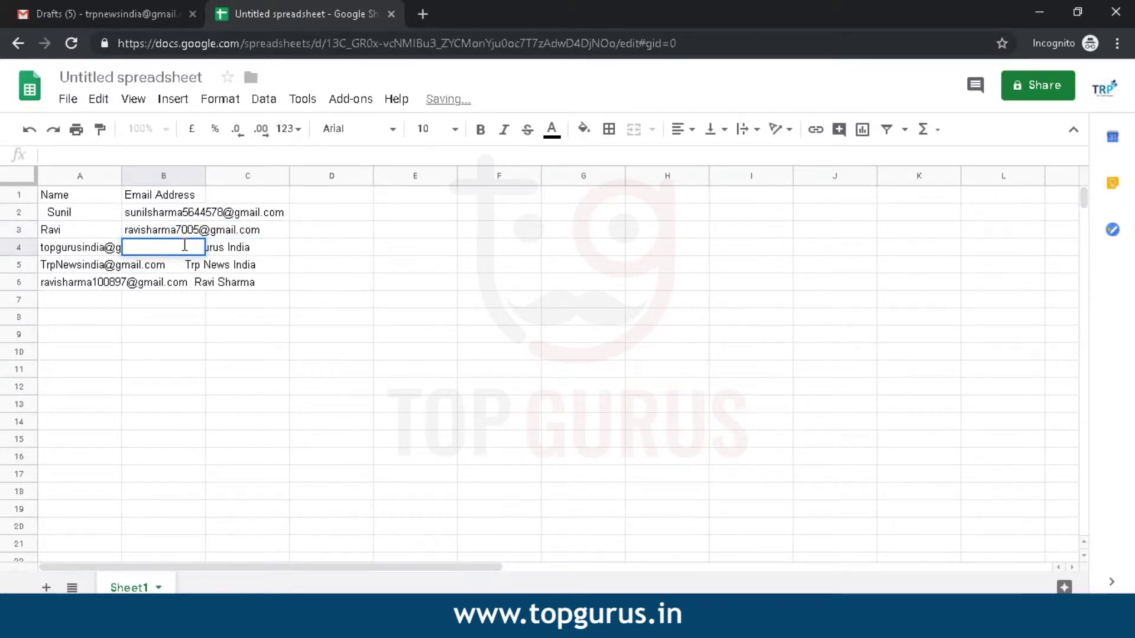
{"action": "double_click", "coordinate": [77, 251]}
{"action": "left_click_drag", "start_coordinate": [179, 248], "coordinate": [267, 251]}
{"action": "key", "text": "BackSpace"}
{"action": "left_click", "coordinate": [83, 300]}
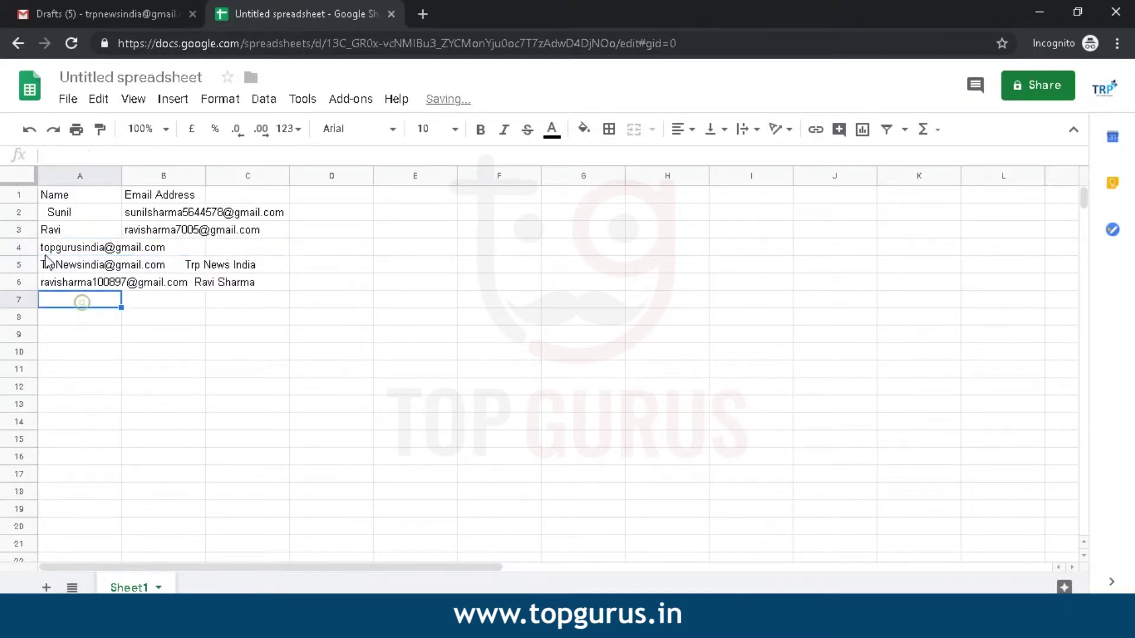